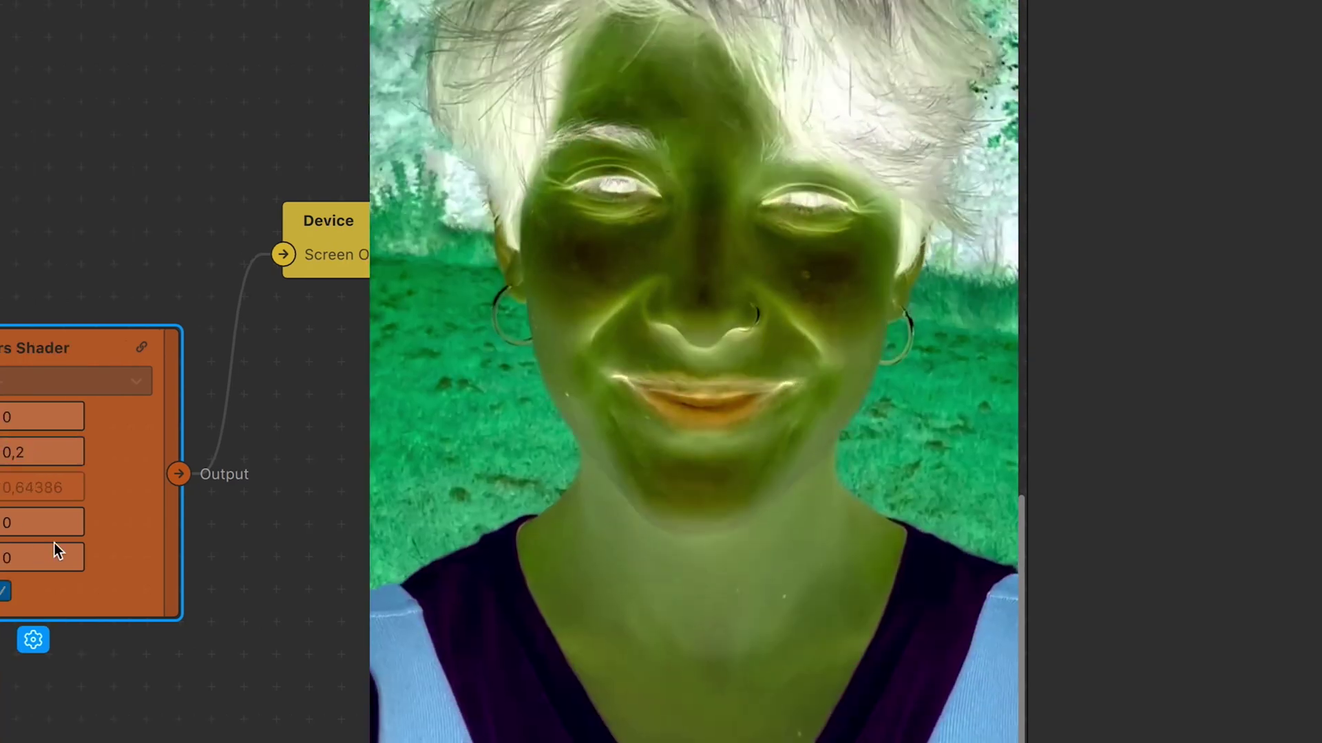
Edit the Saturation value on the demo effect's Adjust Colors Shader patch
click(55, 543)
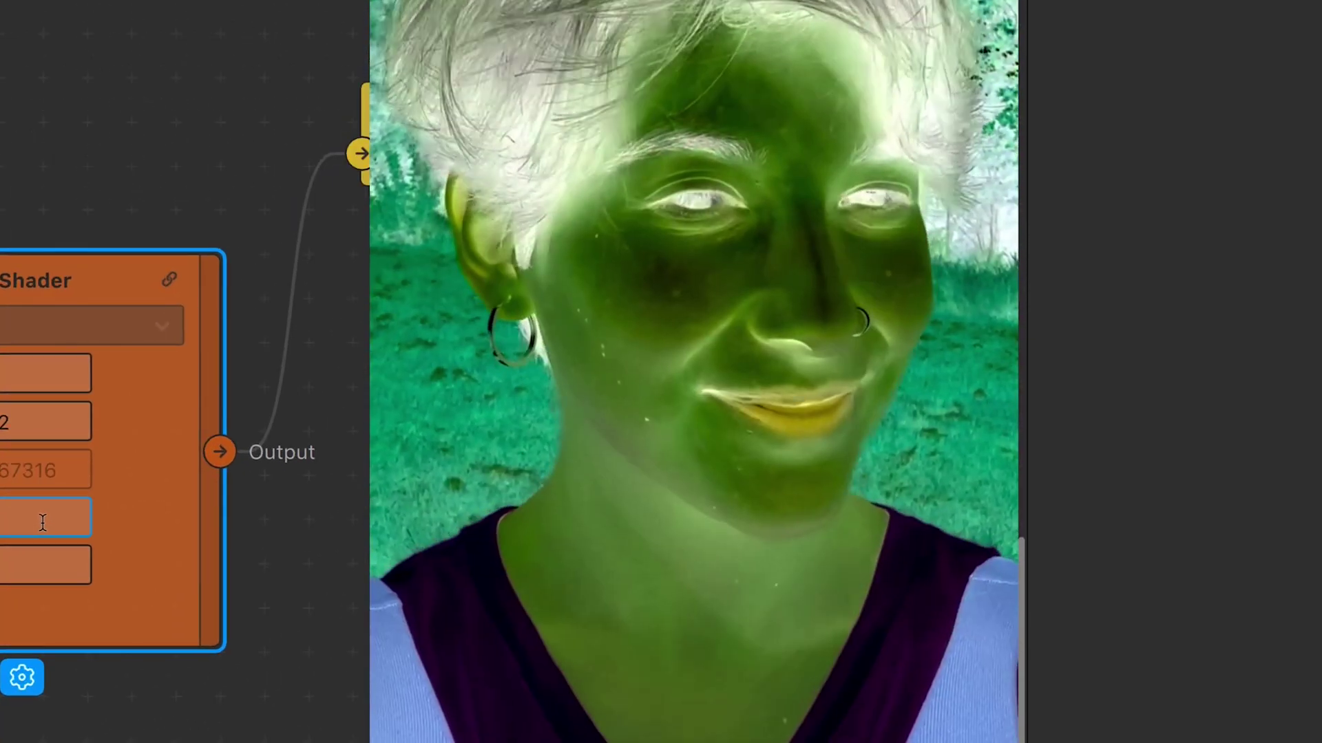
text(04)
key(BackSpace)
text(5)
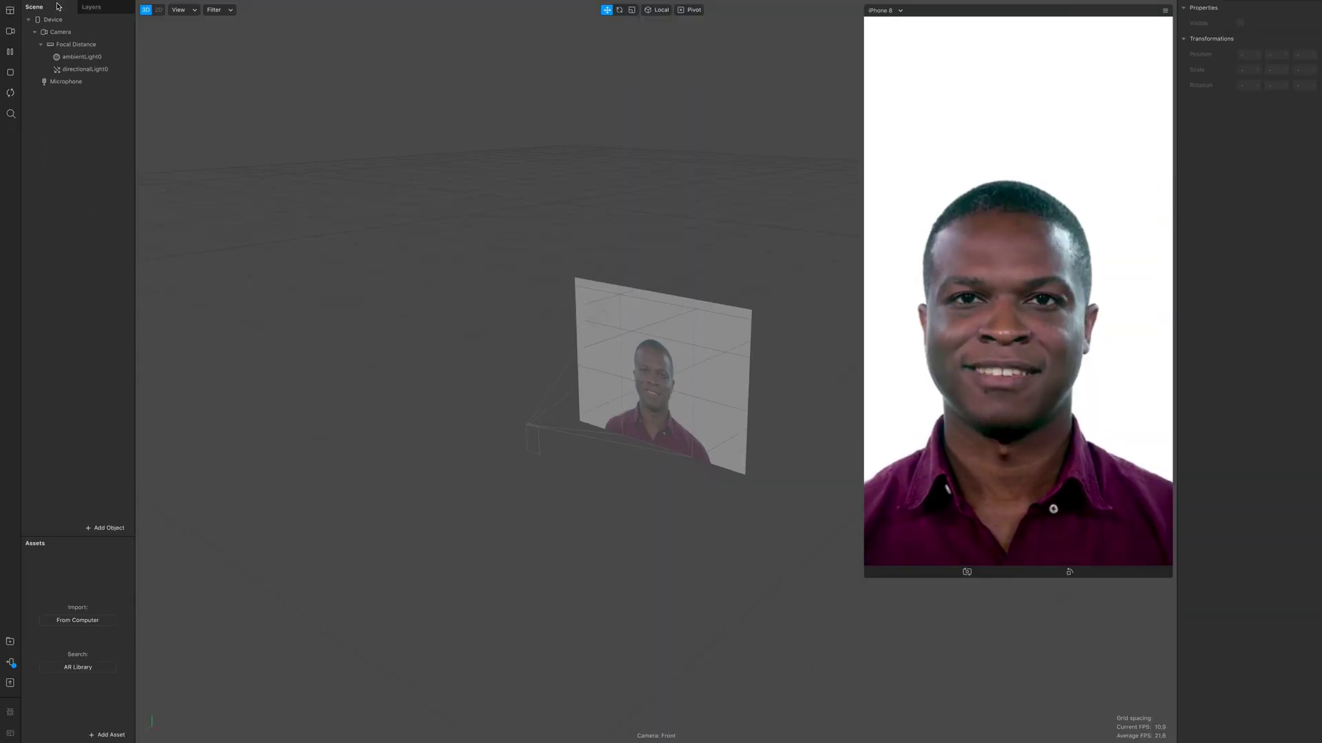
Create the Default Pipeline for the Device and enlarge the Patch Editor
click(52, 20)
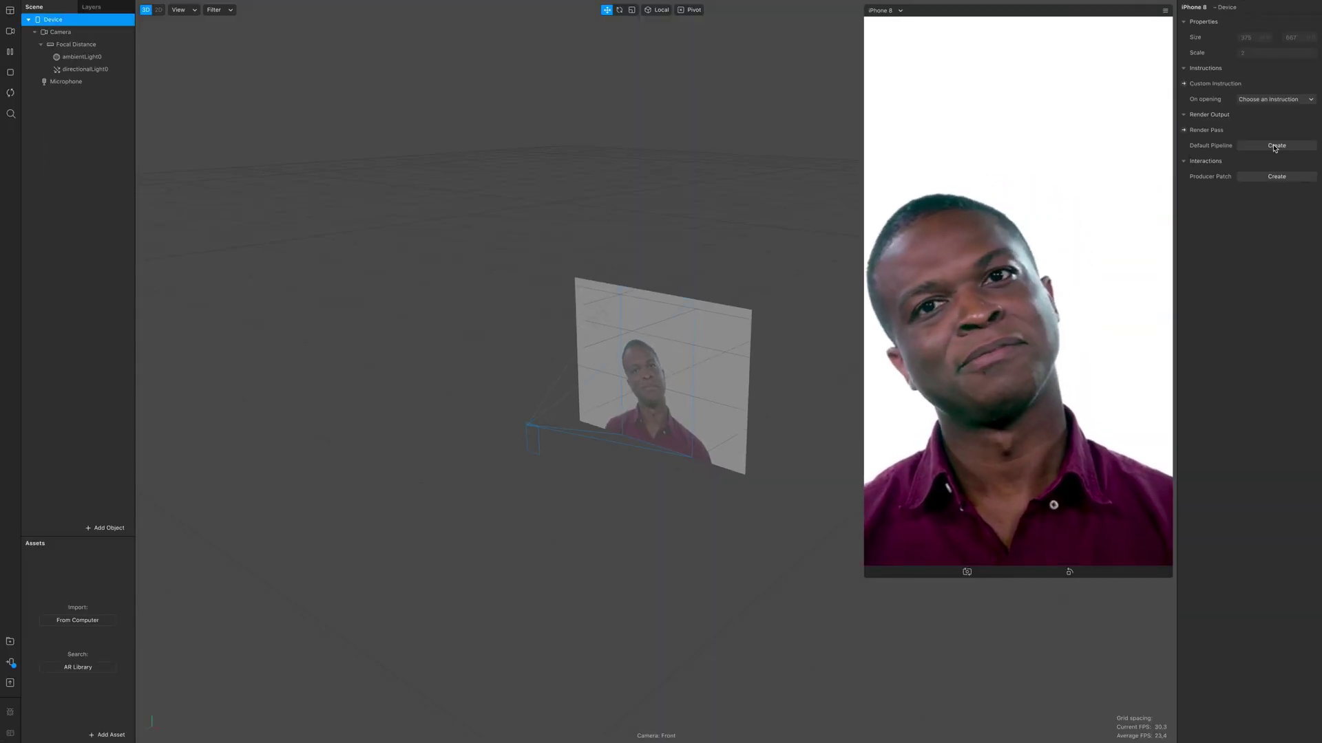
click(1276, 144)
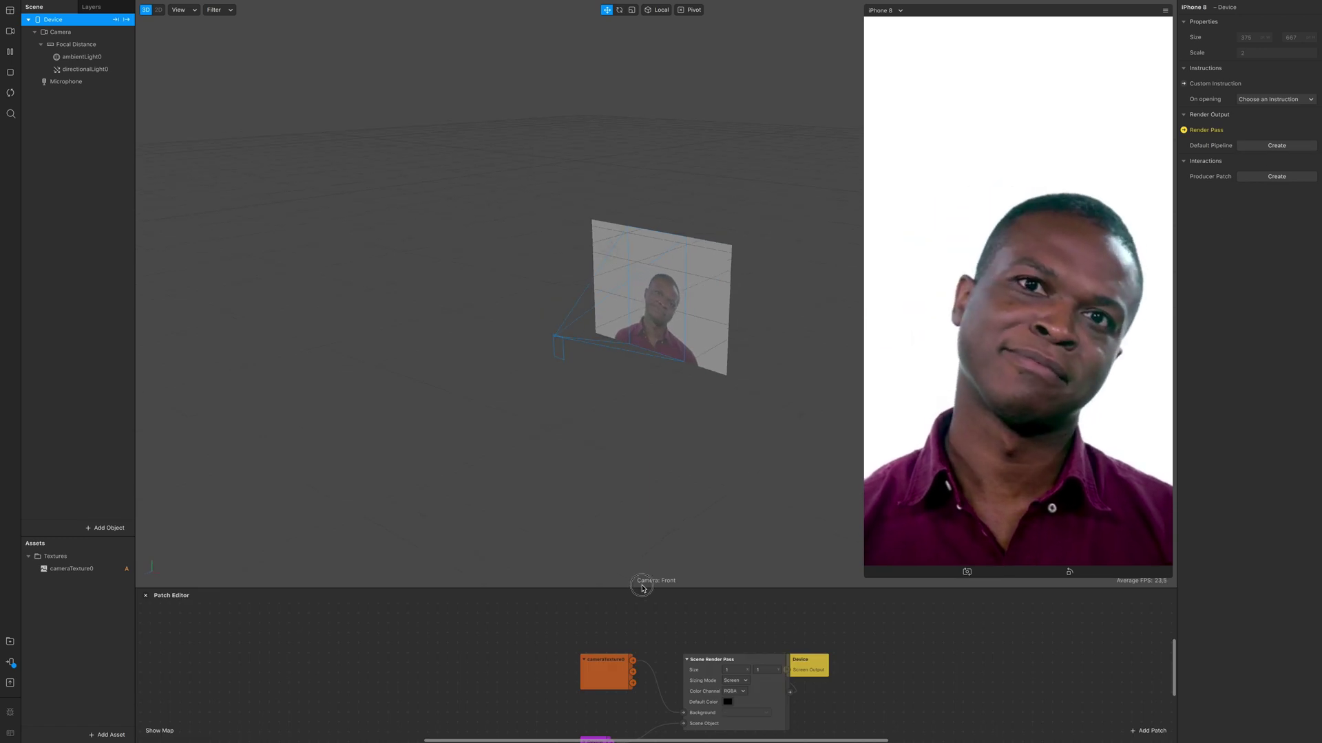
drag(643, 588, 643, 85)
scroll(695, 403, up, 3)
scroll(695, 403, up, 3)
scroll(695, 403, down, 3)
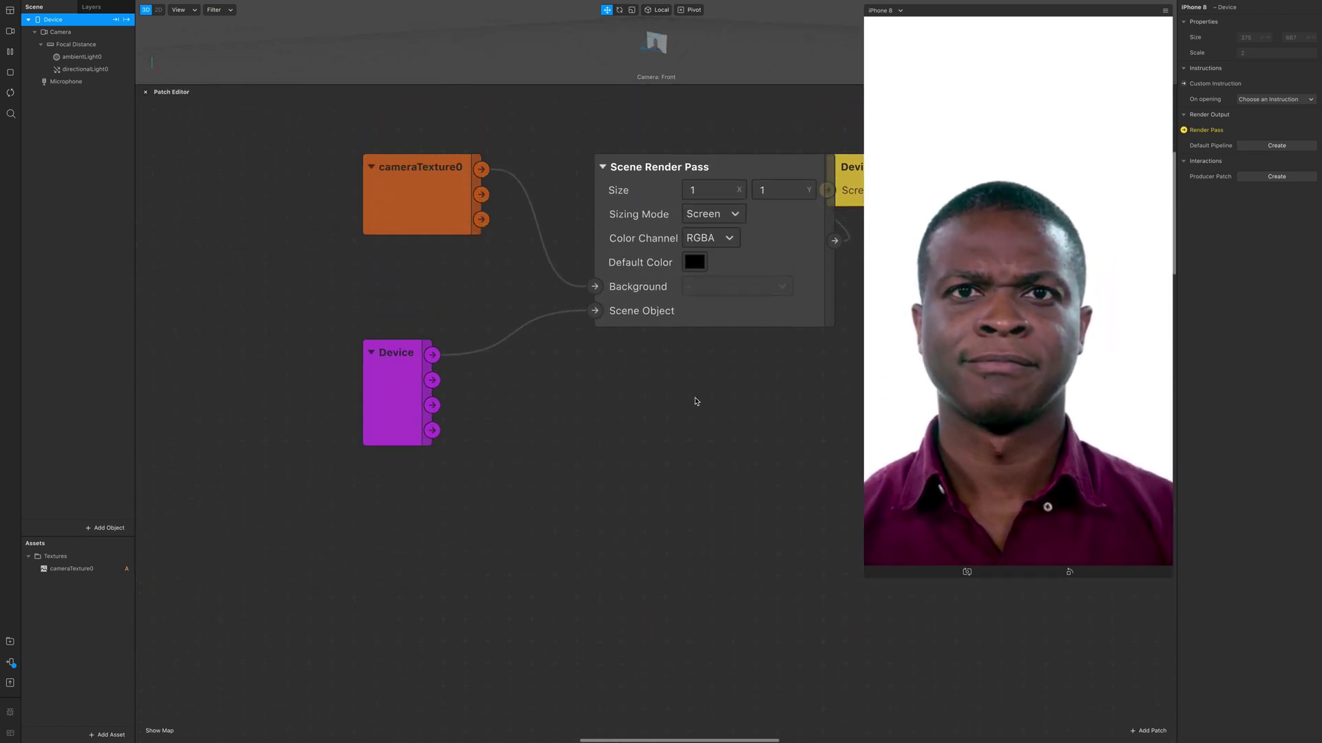
scroll(694, 403, down, 2)
Wire cameraTexture0 directly to Screen Output and delete the Device and Scene Render Pass patches
drag(626, 269, 585, 470)
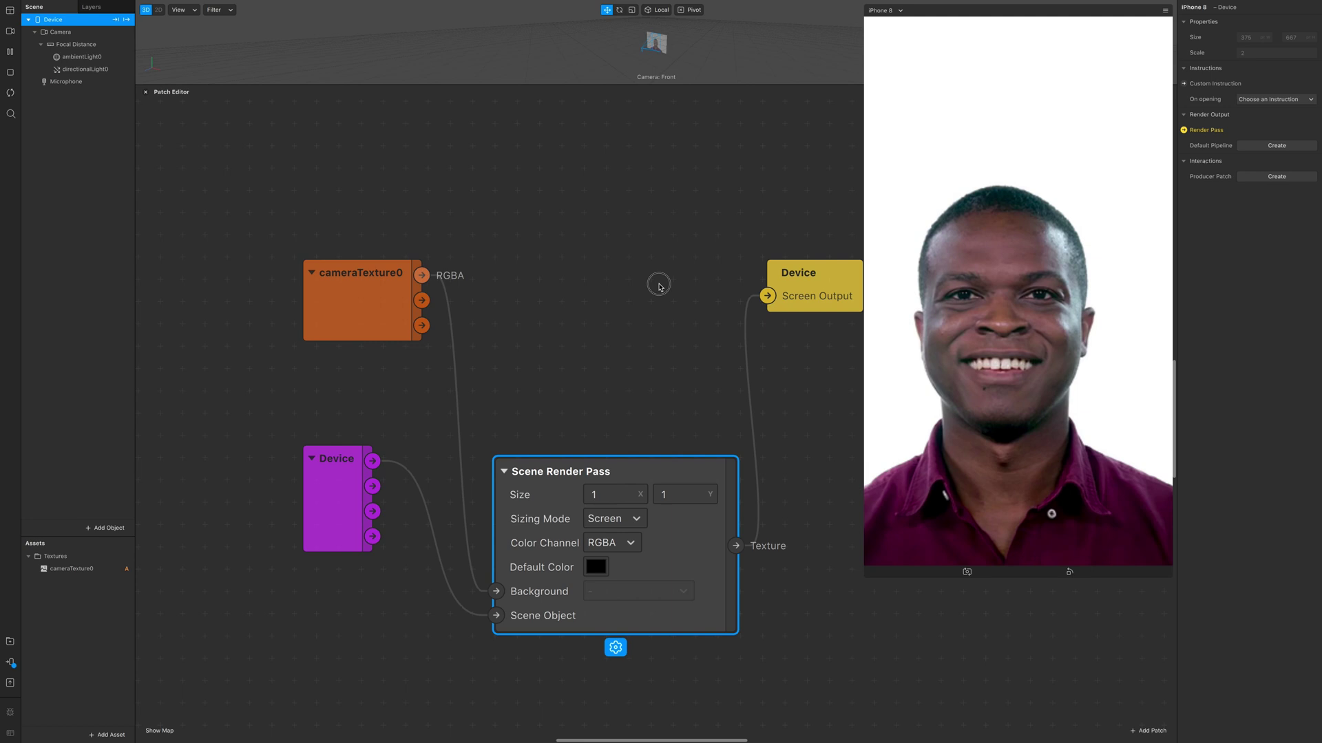
drag(421, 275, 766, 296)
click(336, 496)
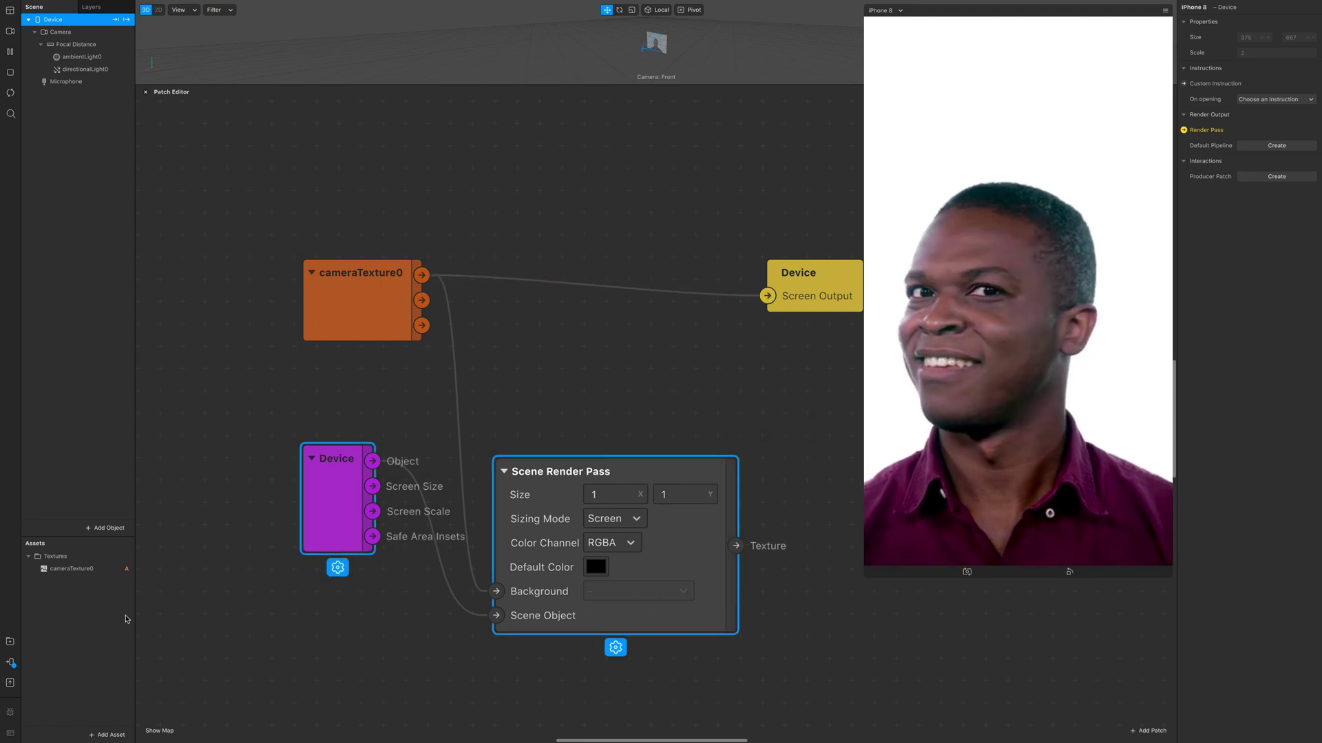
key(Delete)
Find Adjust Colors under Patch Assets > Shaders in the AR Library and open its import page
click(107, 735)
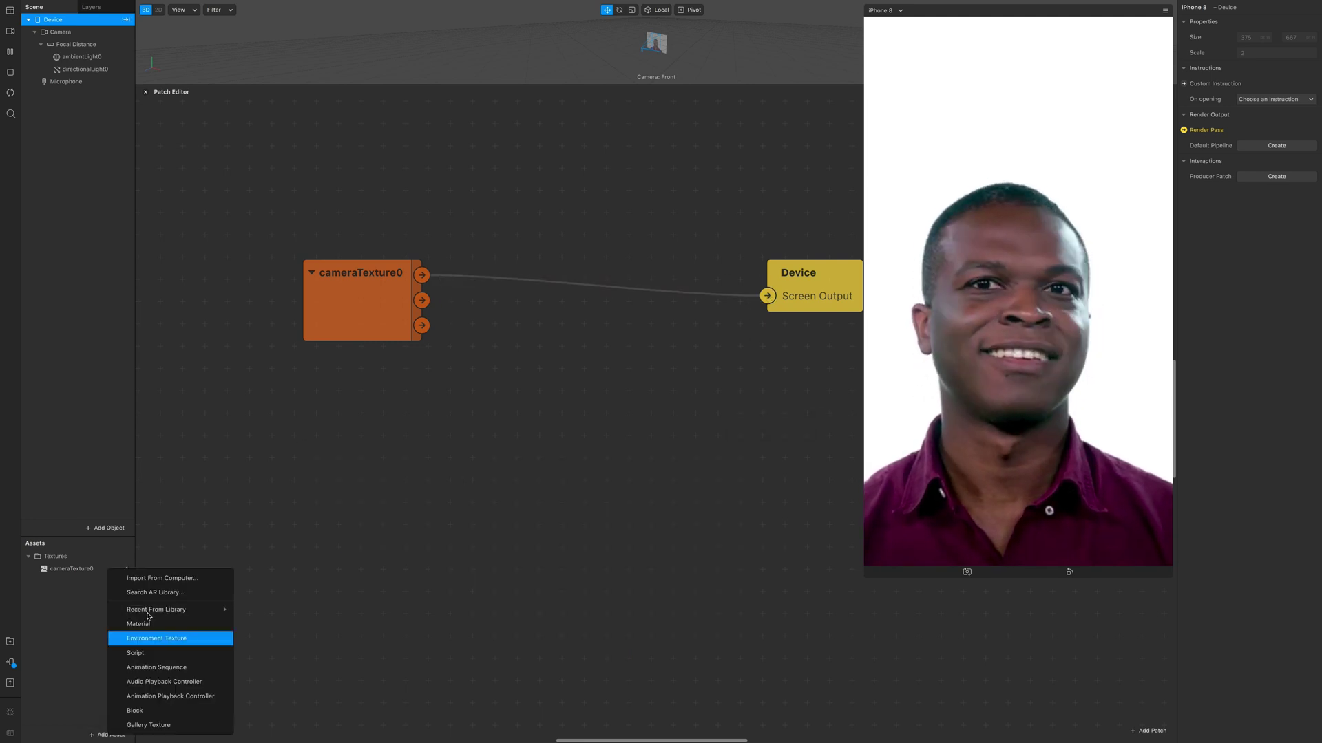
click(168, 595)
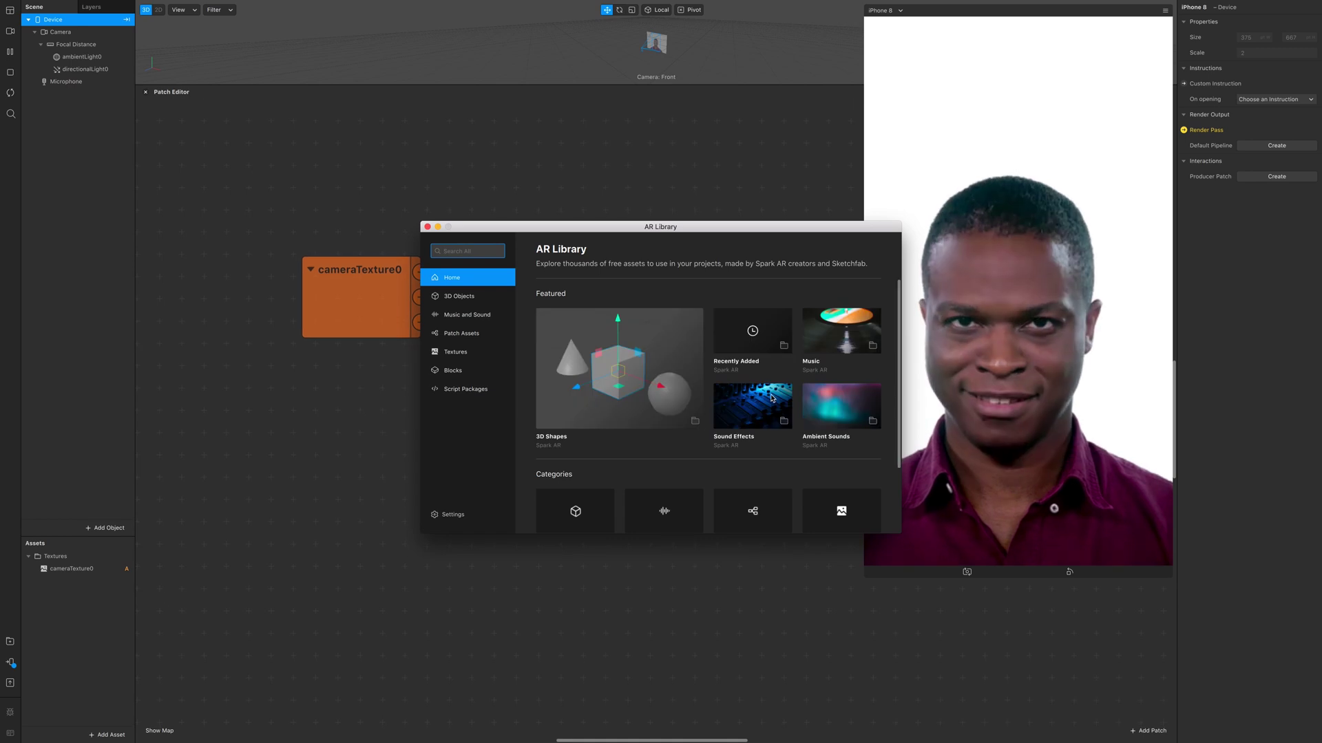
scroll(741, 480, down, 2)
click(740, 480)
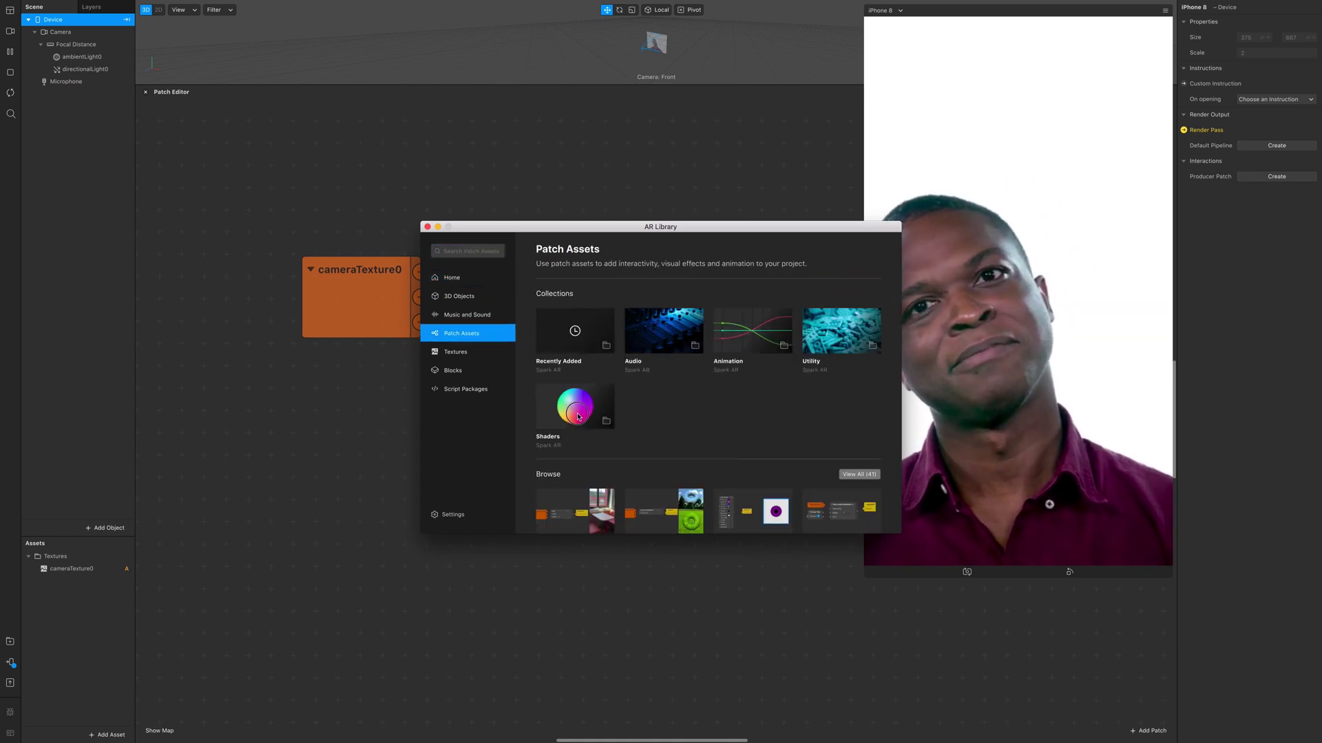
click(741, 480)
scroll(713, 433, down, 2)
click(579, 411)
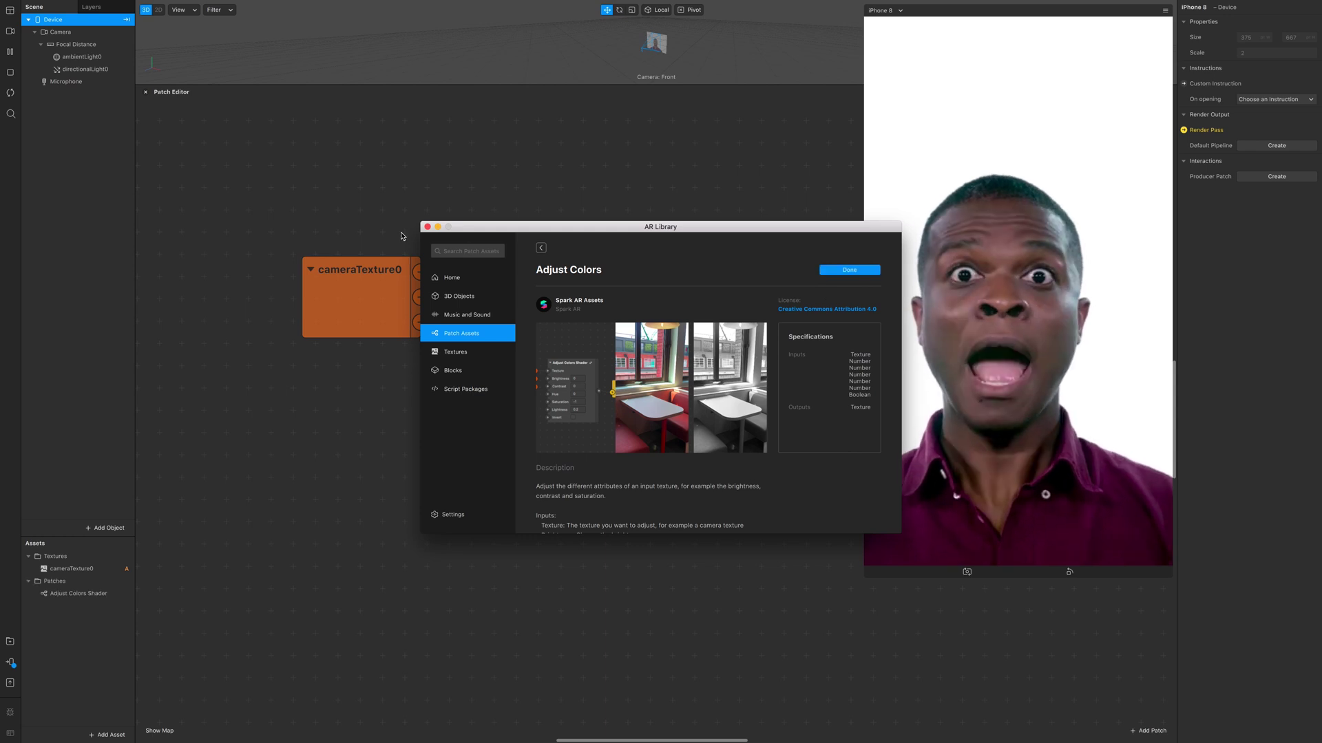
Insert the Adjust Colors Shader patch between cameraTexture0 and Screen Output
click(428, 228)
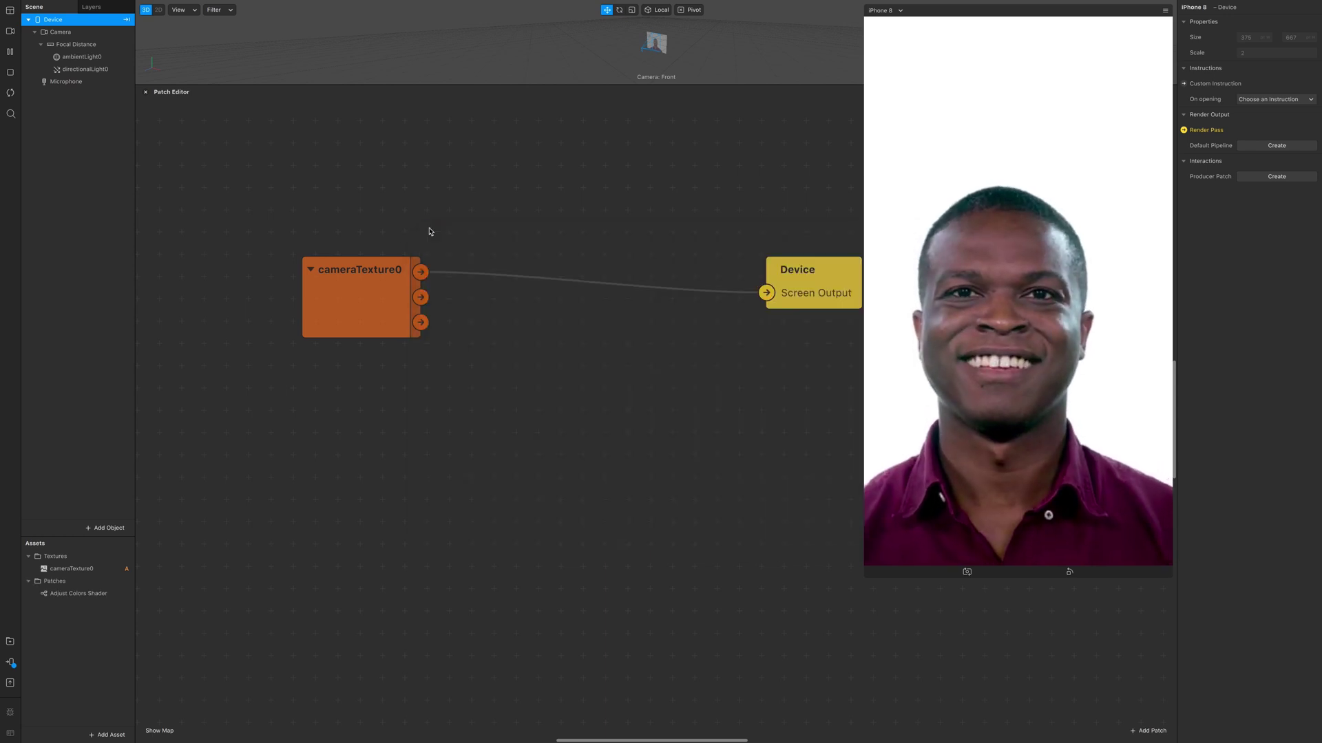
drag(47, 593, 700, 302)
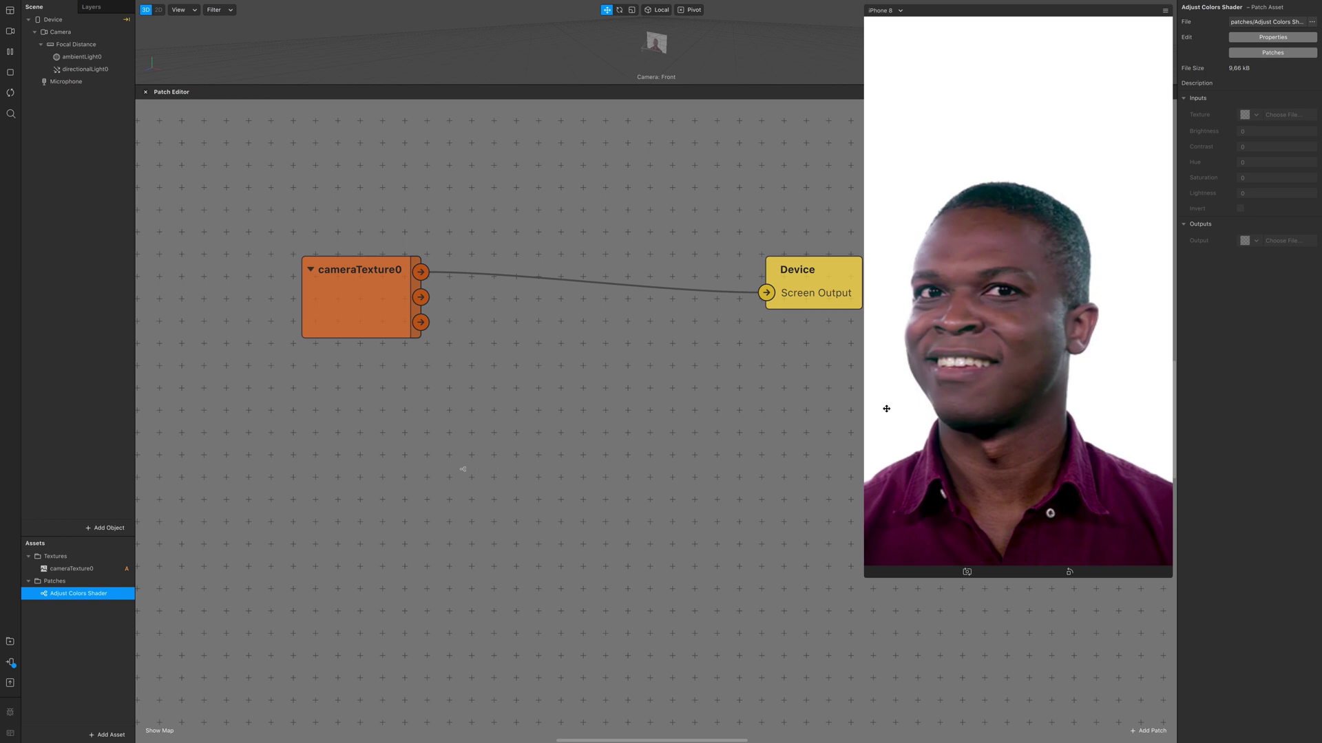
drag(463, 470, 594, 445)
drag(420, 272, 495, 381)
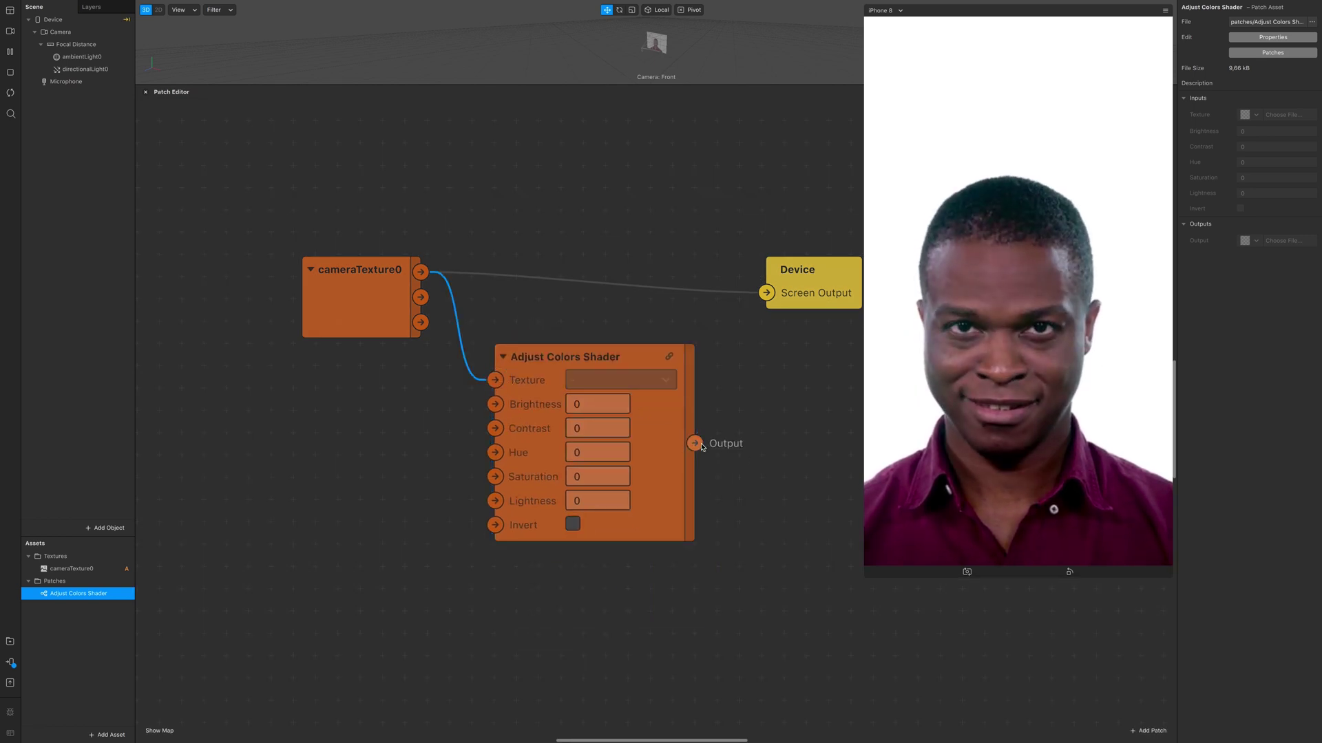
drag(695, 442, 767, 293)
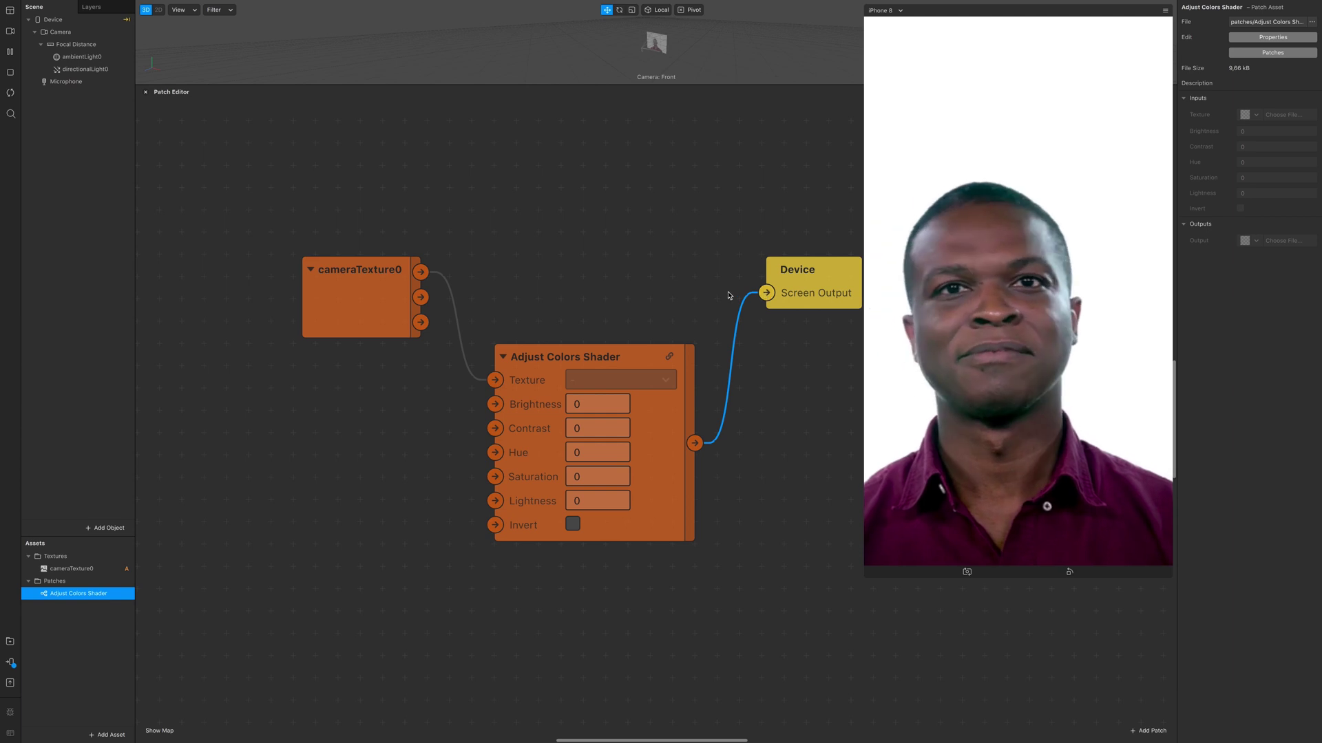
drag(252, 365, 367, 324)
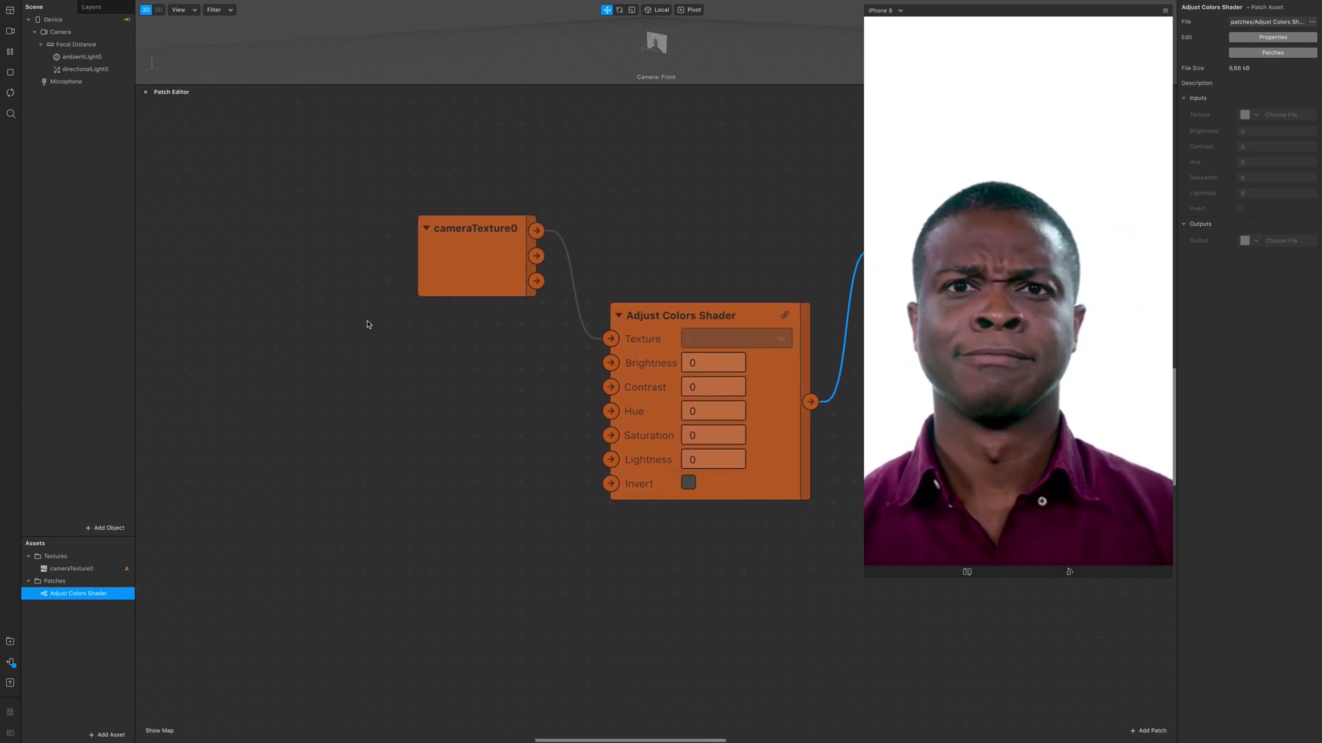
Add Loop Animation and Random patches, with Looped feeding Randomize and Value driving the shader's Hue
double_click(224, 571)
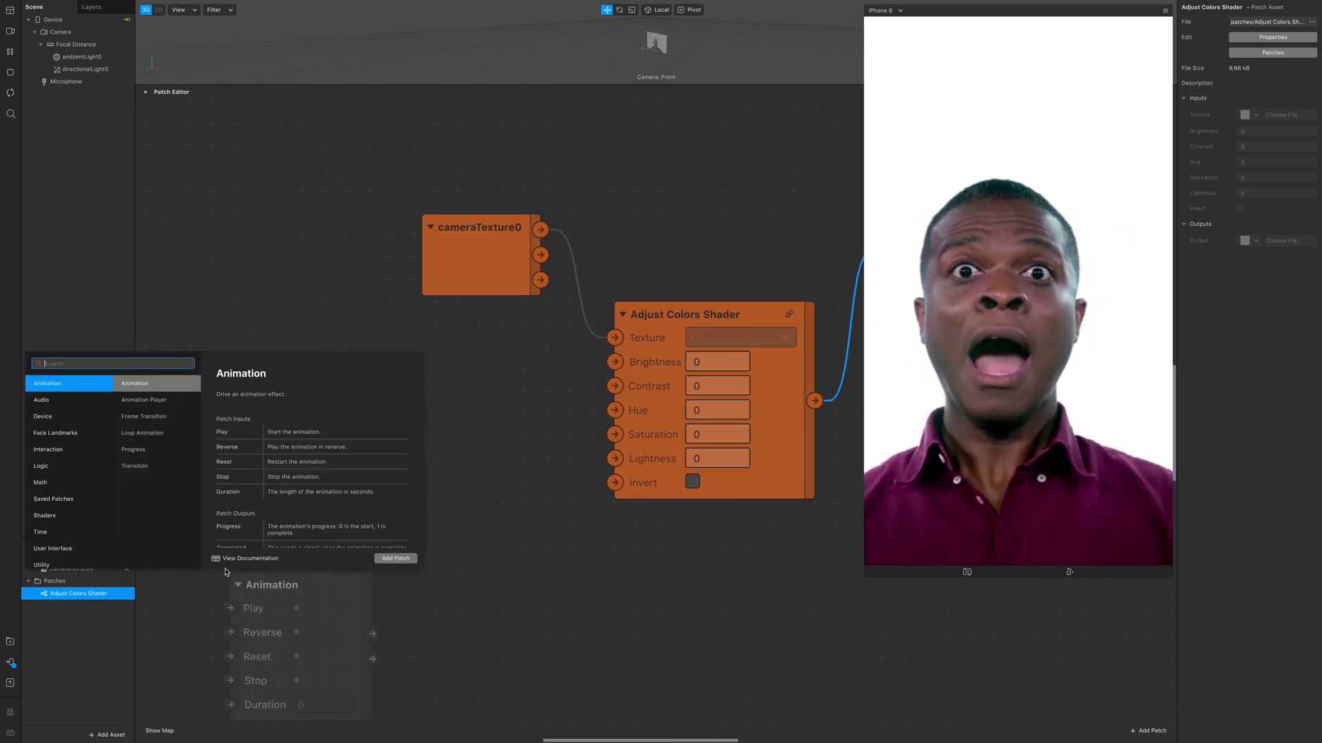
text(loop)
key(Return)
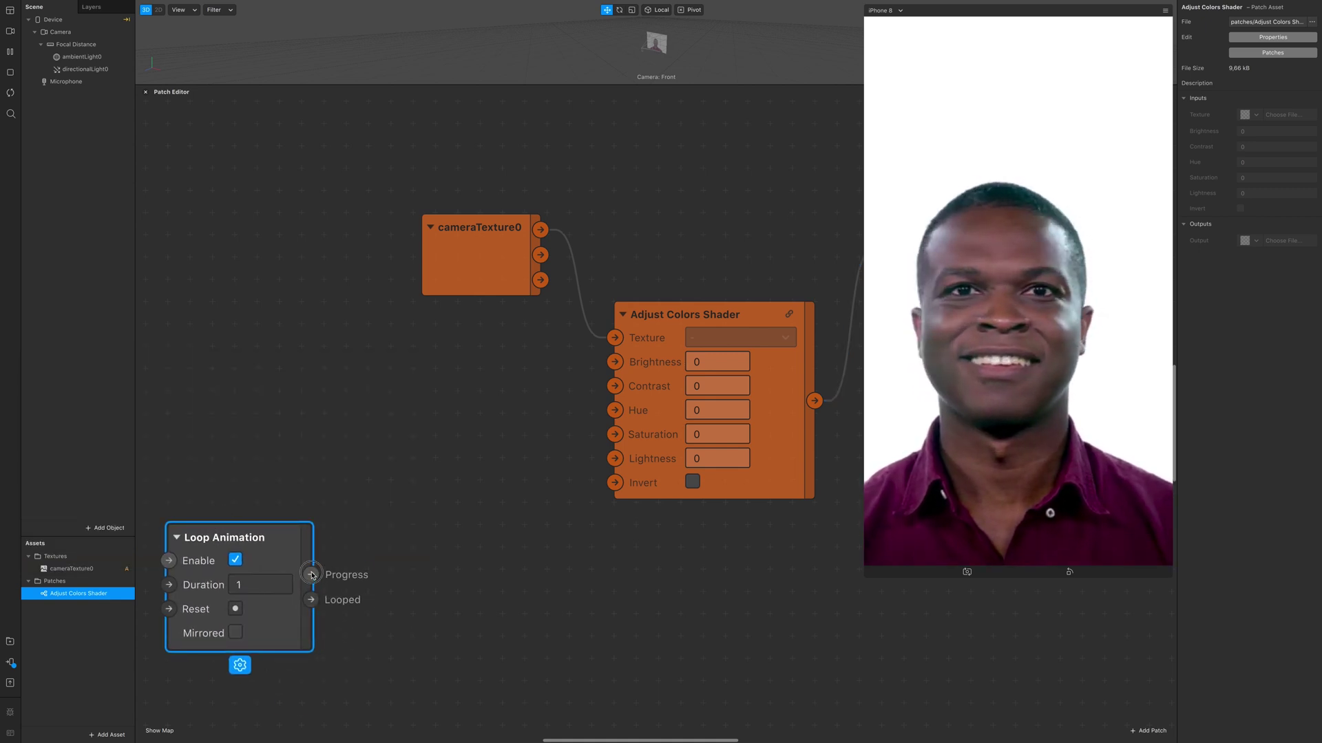
drag(311, 574, 362, 478)
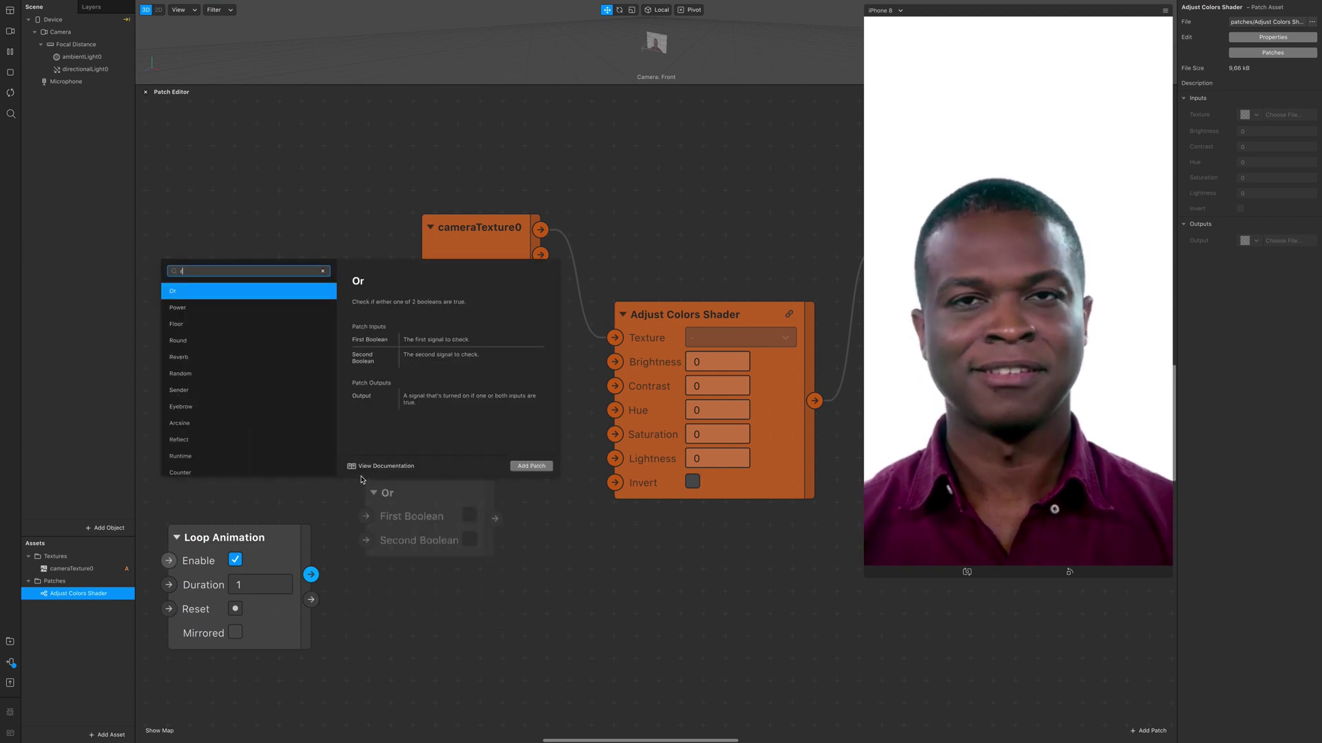
text(random)
key(Return)
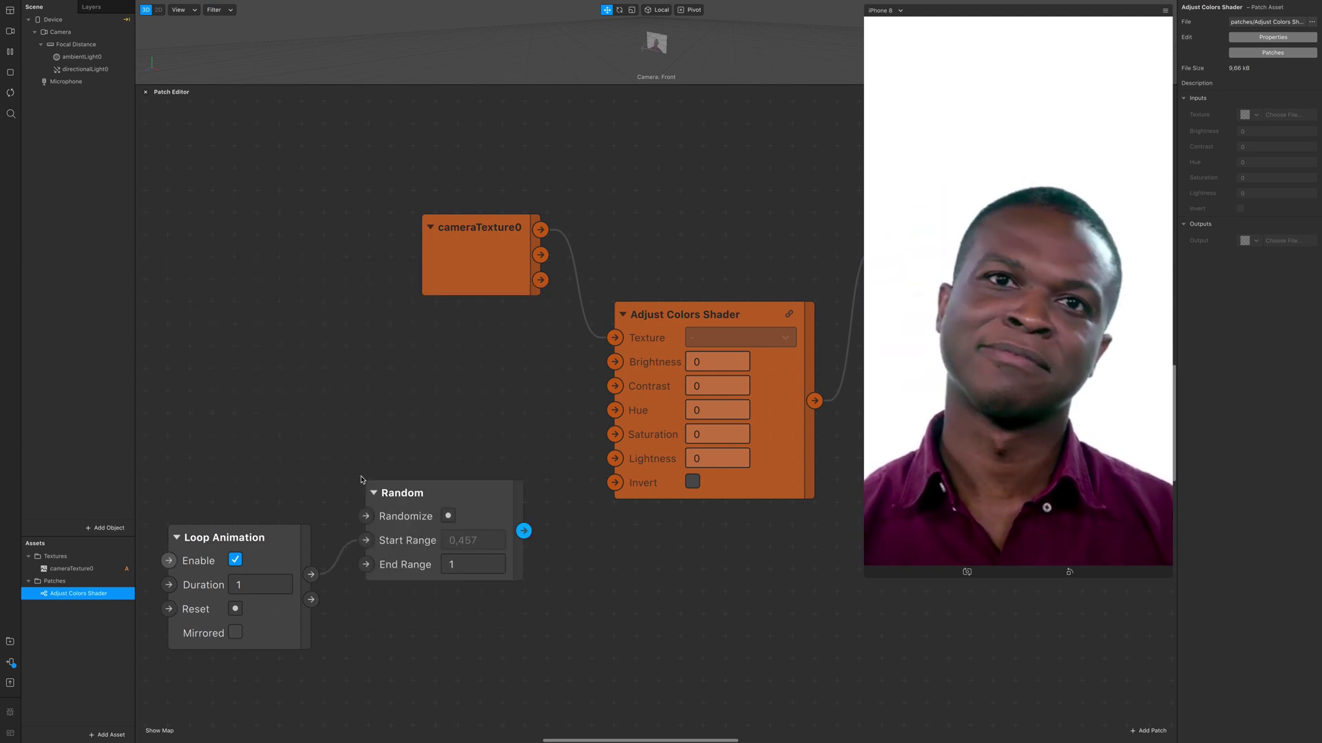
drag(312, 600, 366, 517)
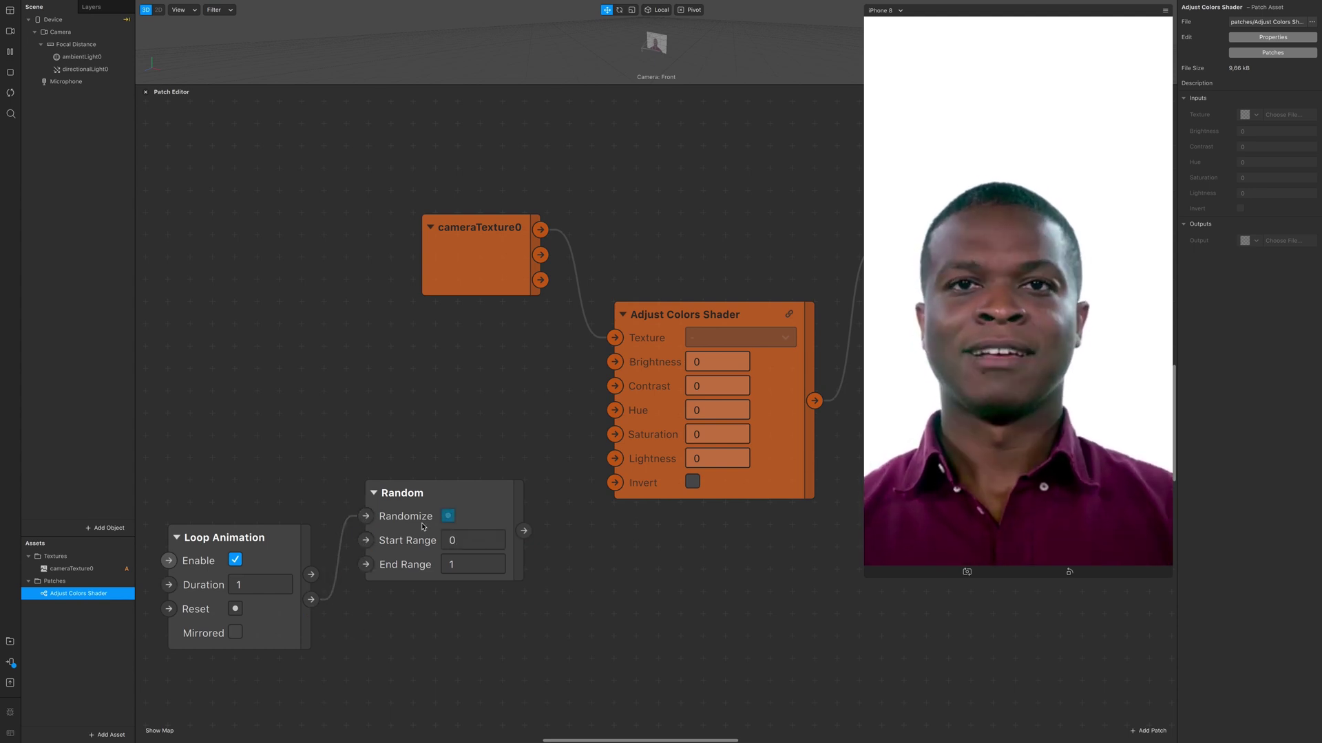
drag(459, 490, 463, 445)
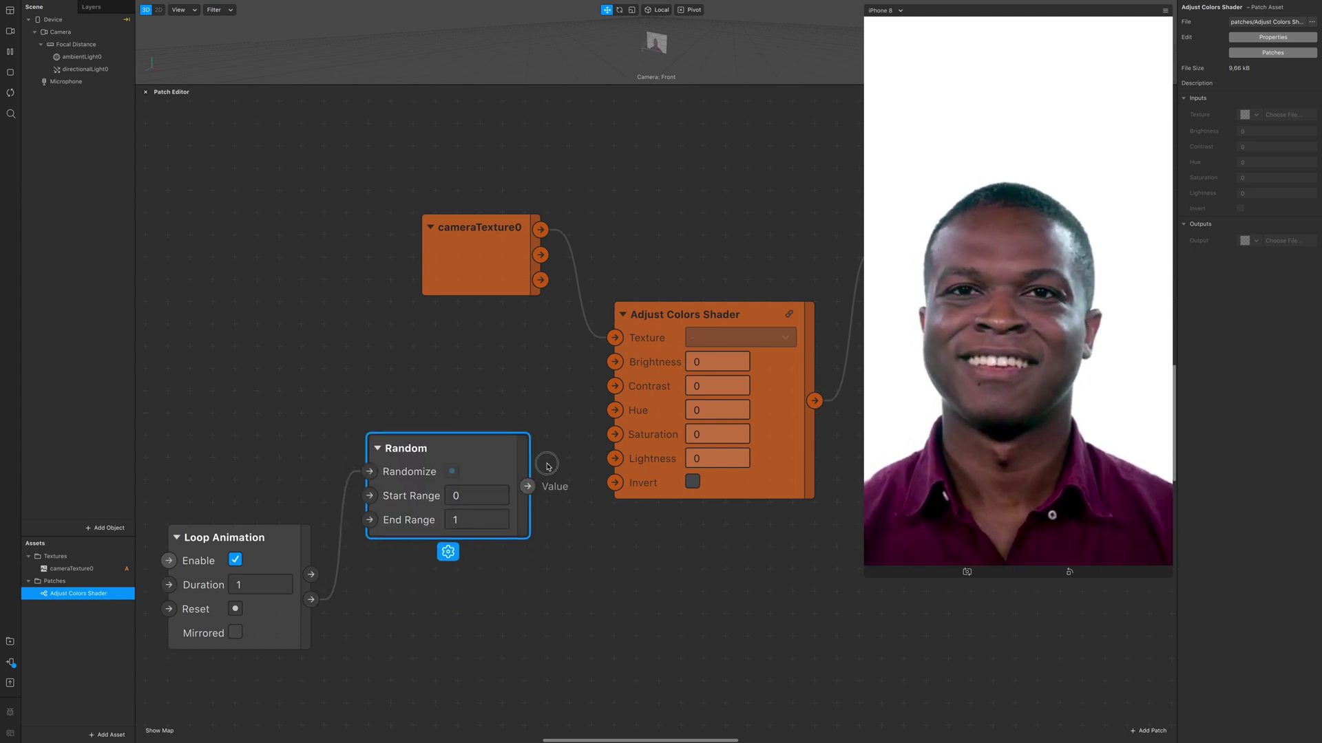
drag(527, 485, 614, 411)
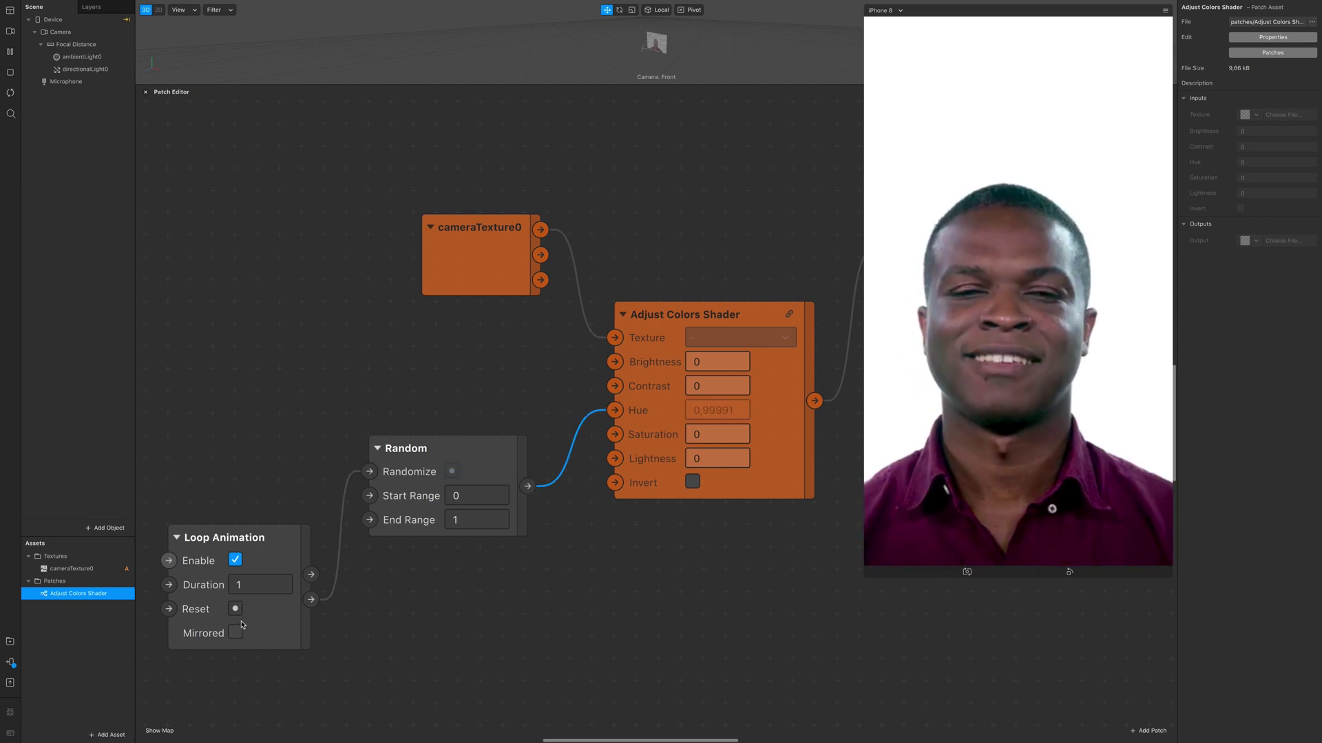
Remove the loop-to-Start Range wire and move the Loop Animation and Random patches left
drag(312, 576, 369, 495)
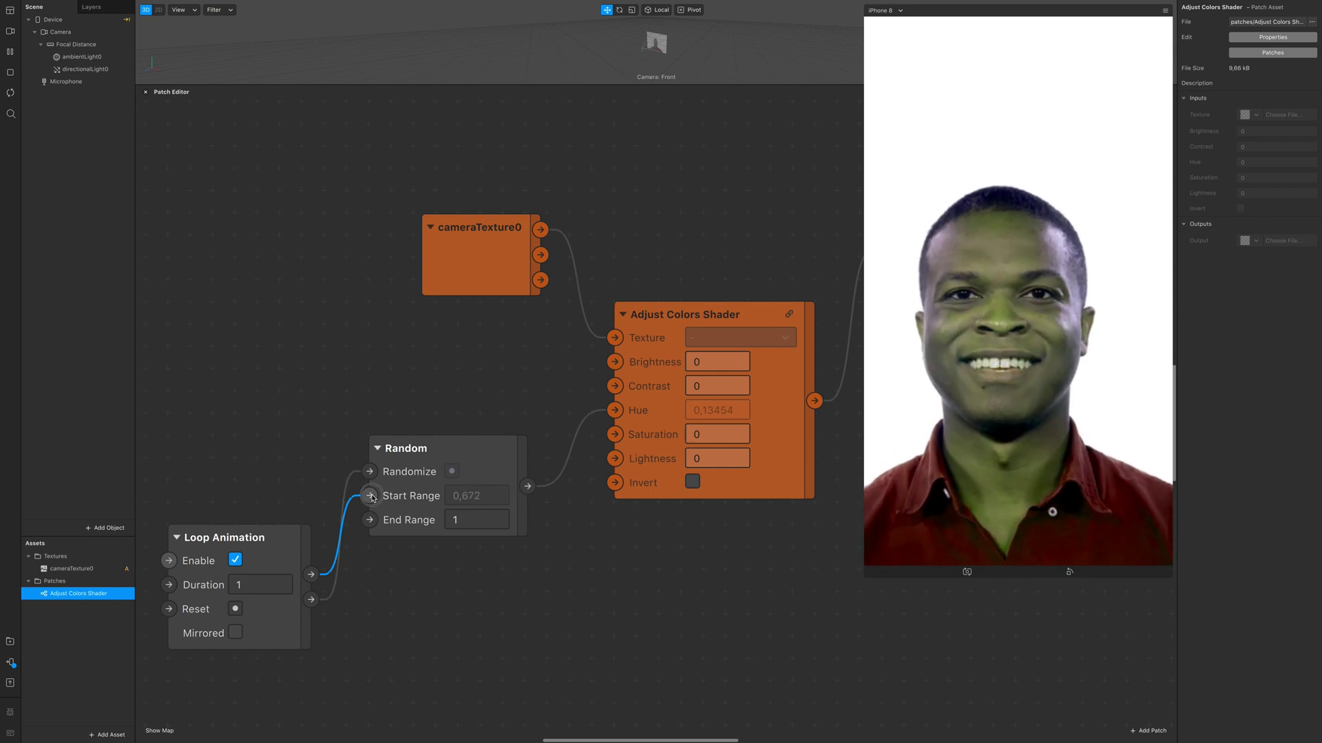
drag(371, 497, 279, 455)
scroll(496, 541, down, 3)
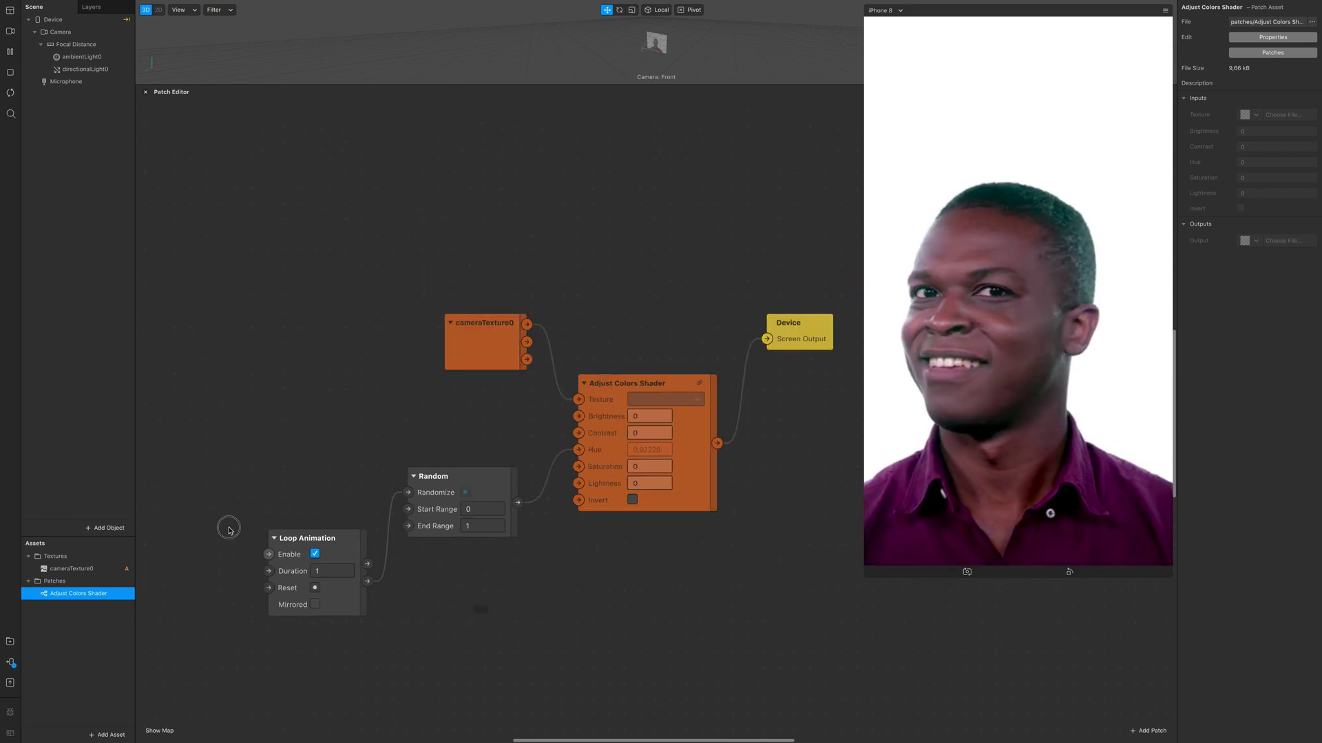
drag(230, 531, 455, 445)
mouse_move(310, 578)
mouse_down()
mouse_move(259, 486)
mouse_move(212, 581)
mouse_up()
click(375, 588)
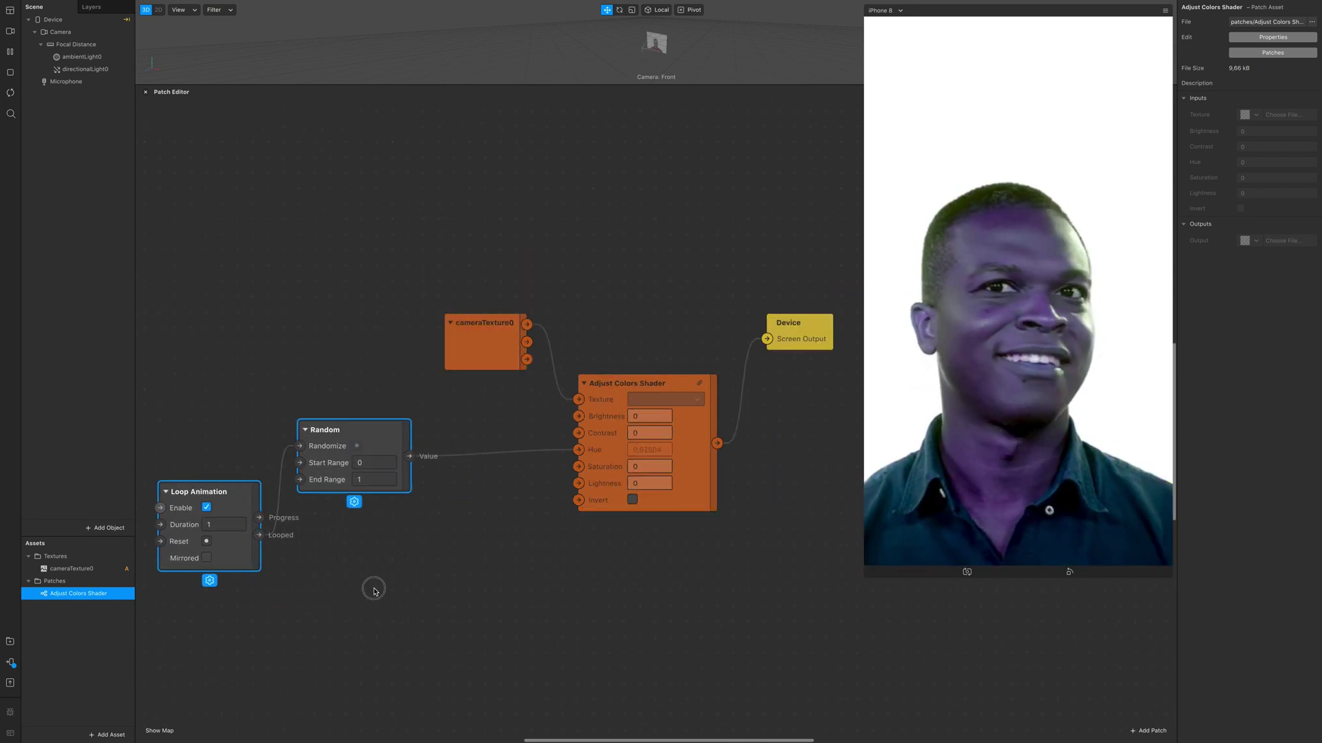
drag(375, 620, 350, 603)
click(232, 472)
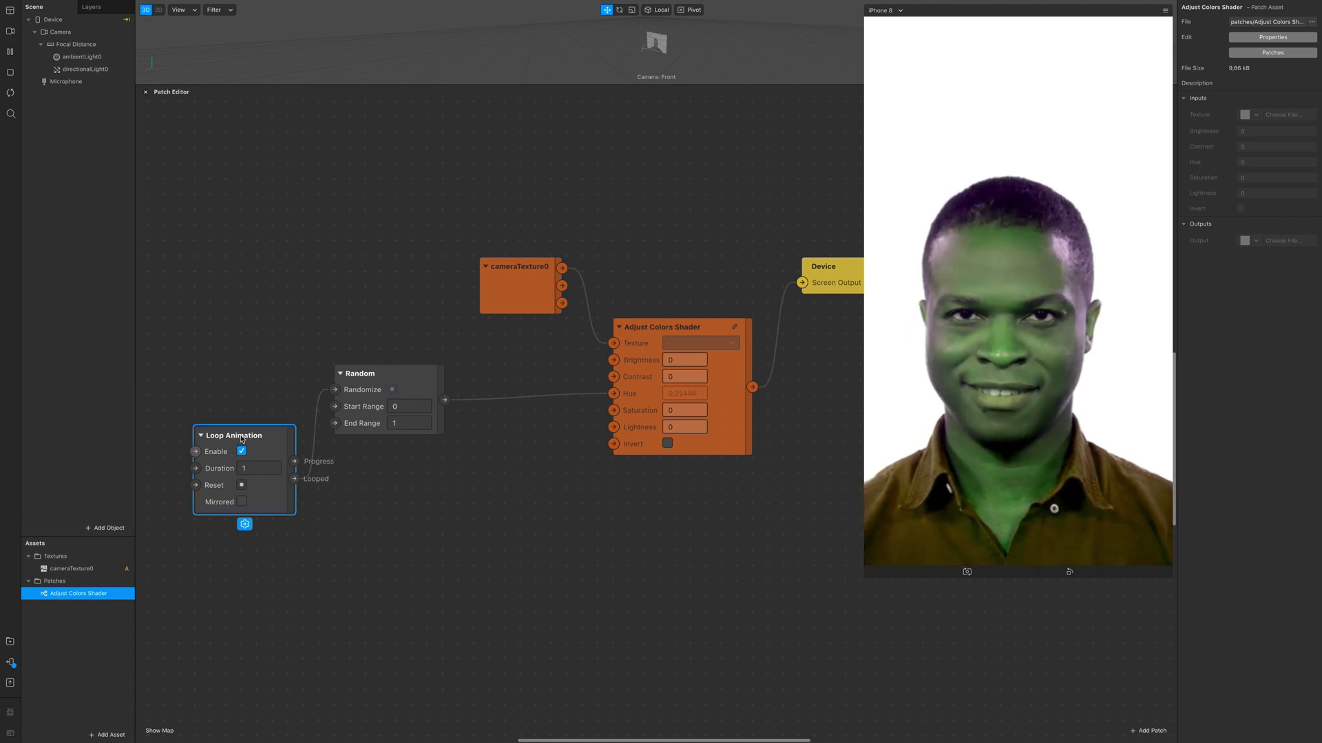
Duplicate the Loop Animation and add a Pulse patch wired into the shader's Invert
key(ctrl+d)
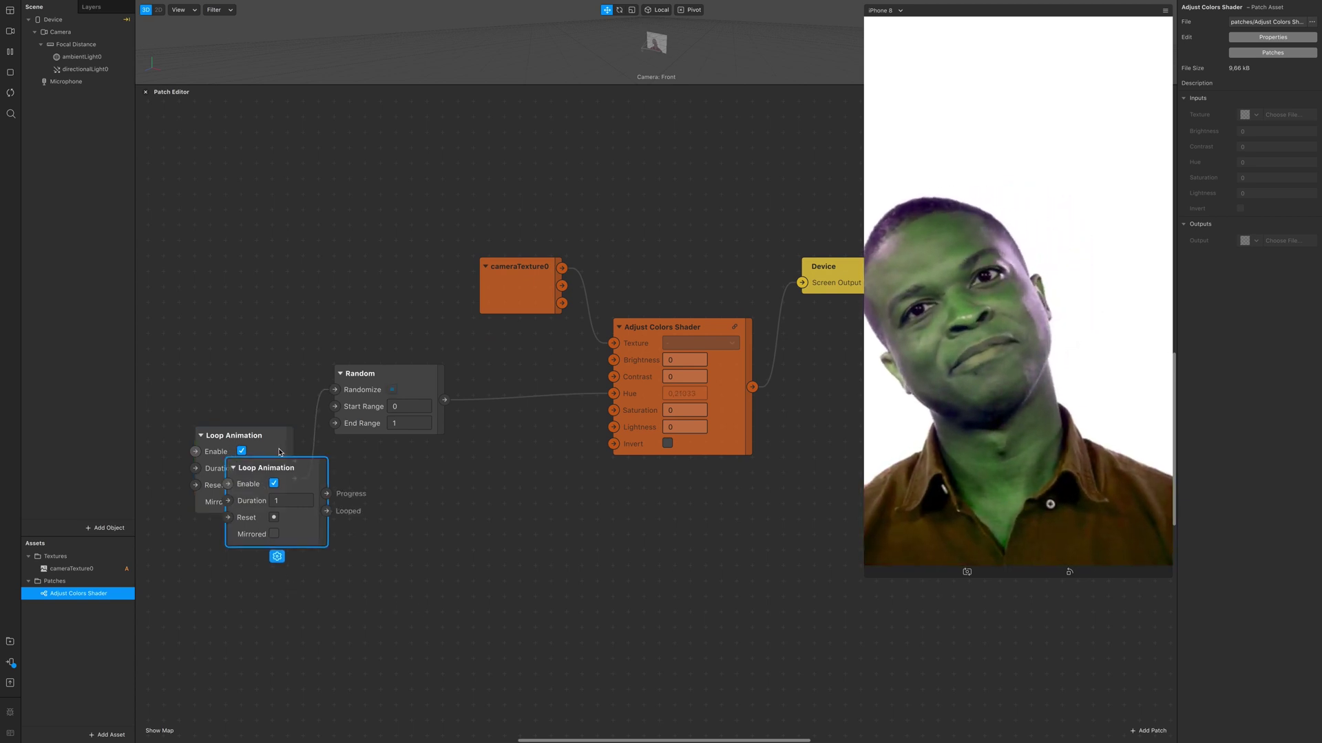
mouse_move(248, 454)
mouse_down()
mouse_move(258, 570)
mouse_move(409, 537)
mouse_up()
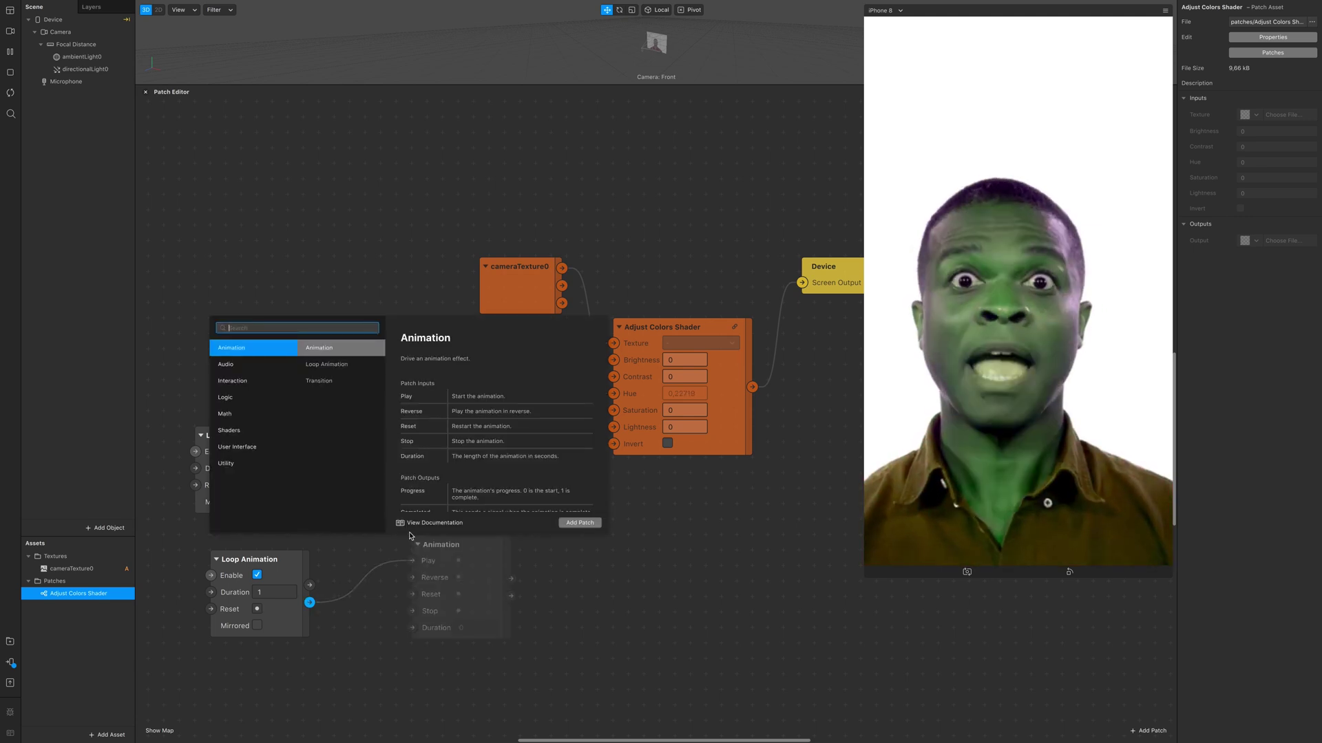
text(pulse)
key(Return)
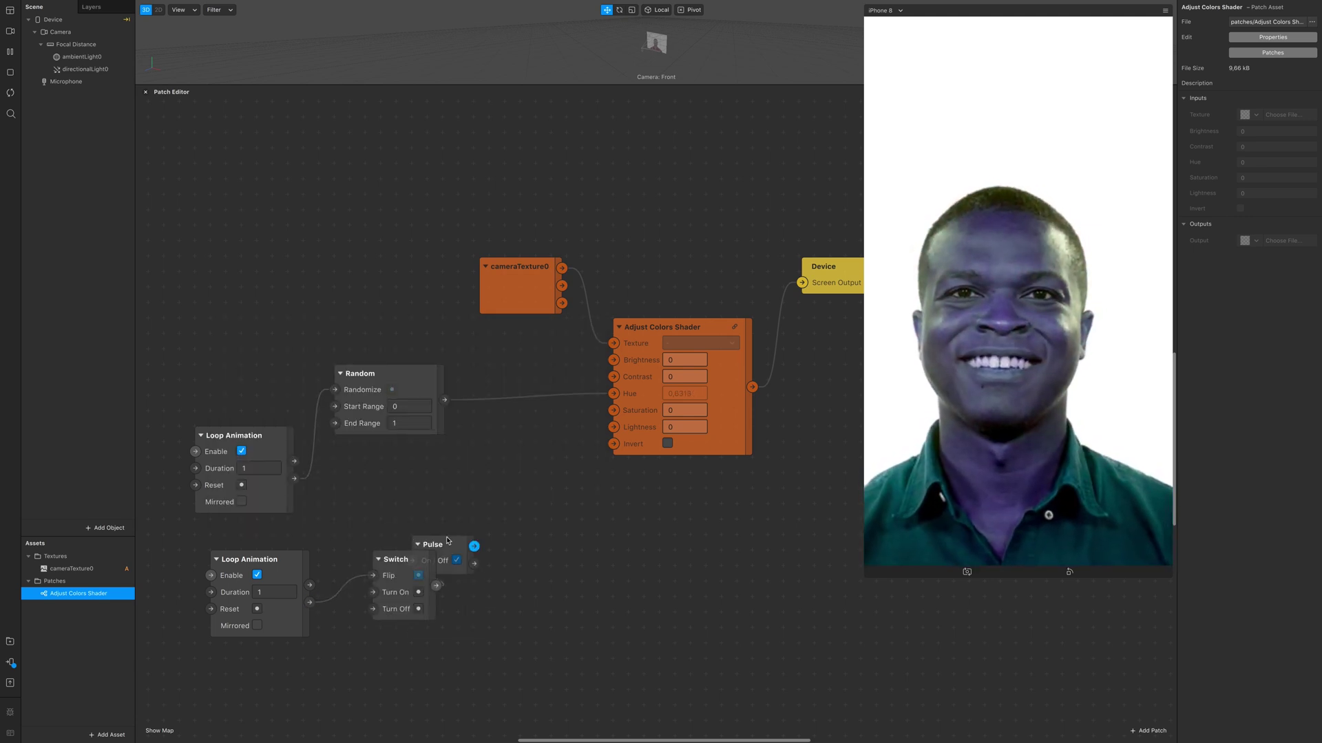
drag(434, 544, 495, 529)
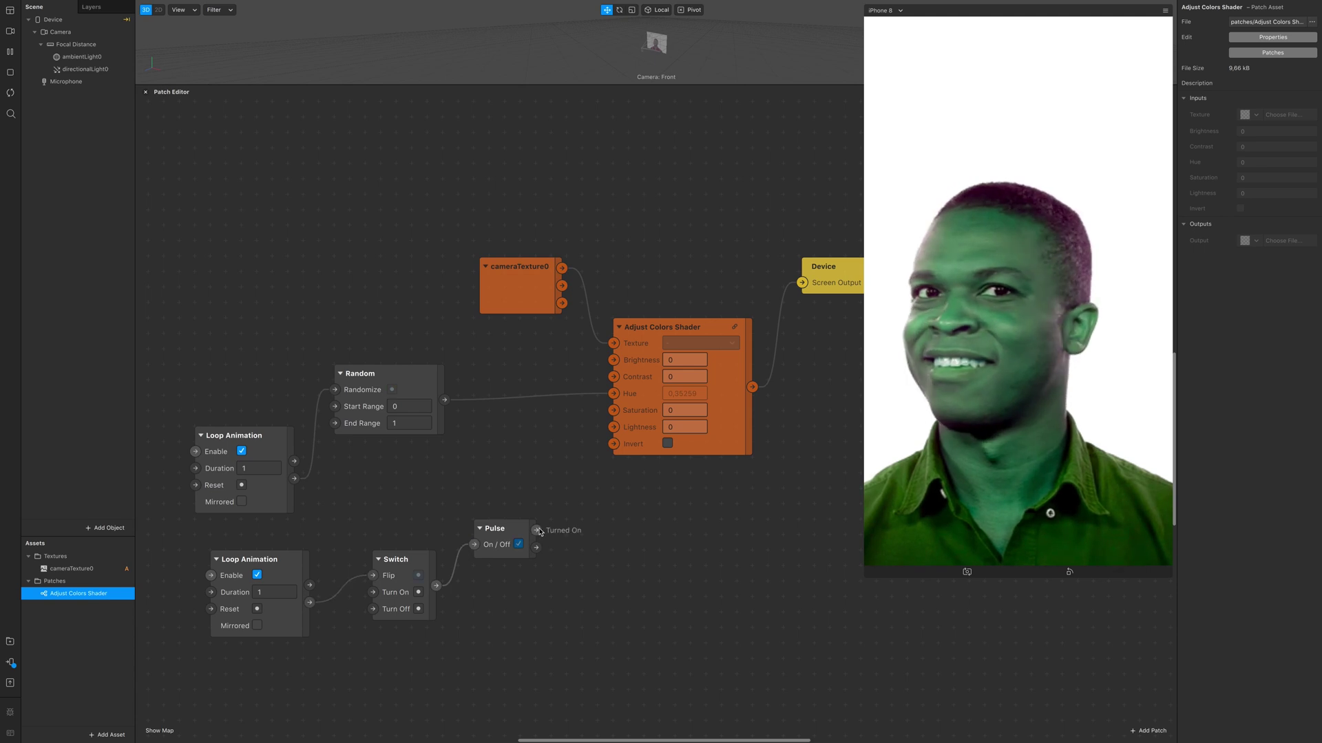
drag(536, 546, 666, 445)
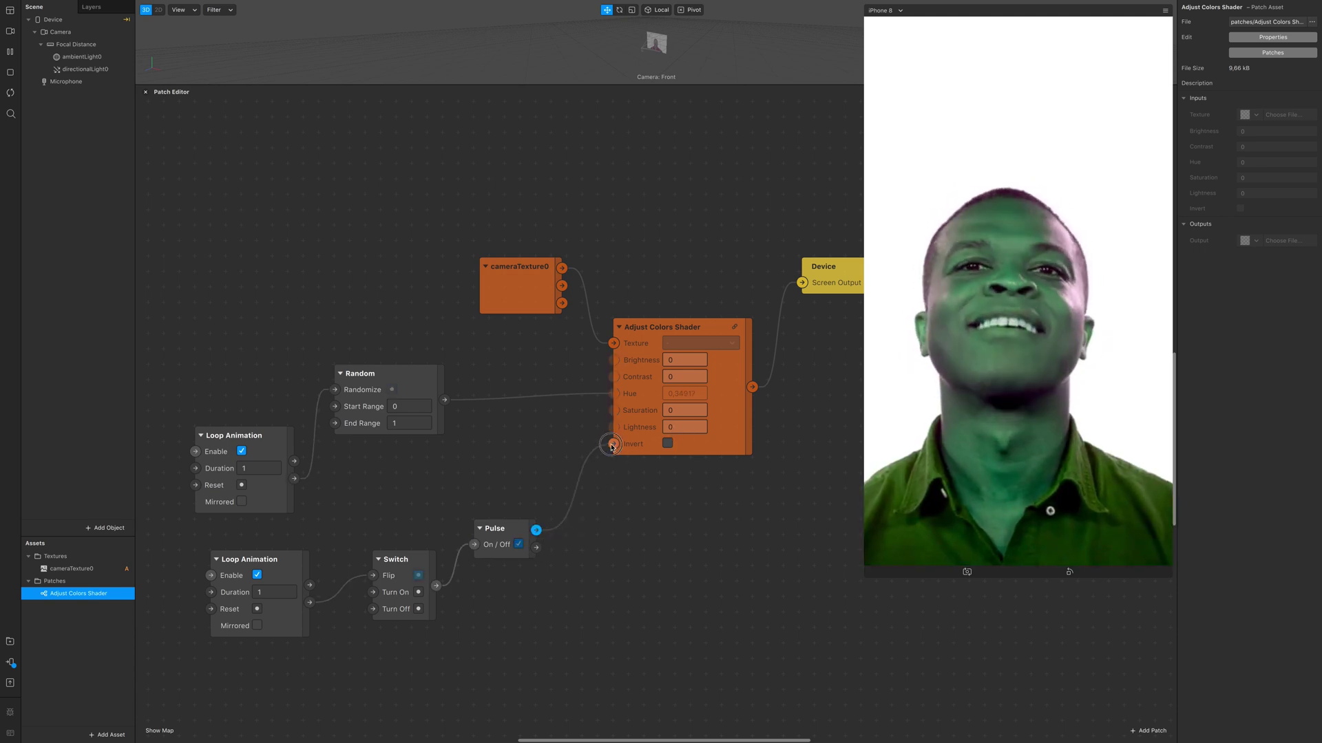
drag(621, 619, 634, 619)
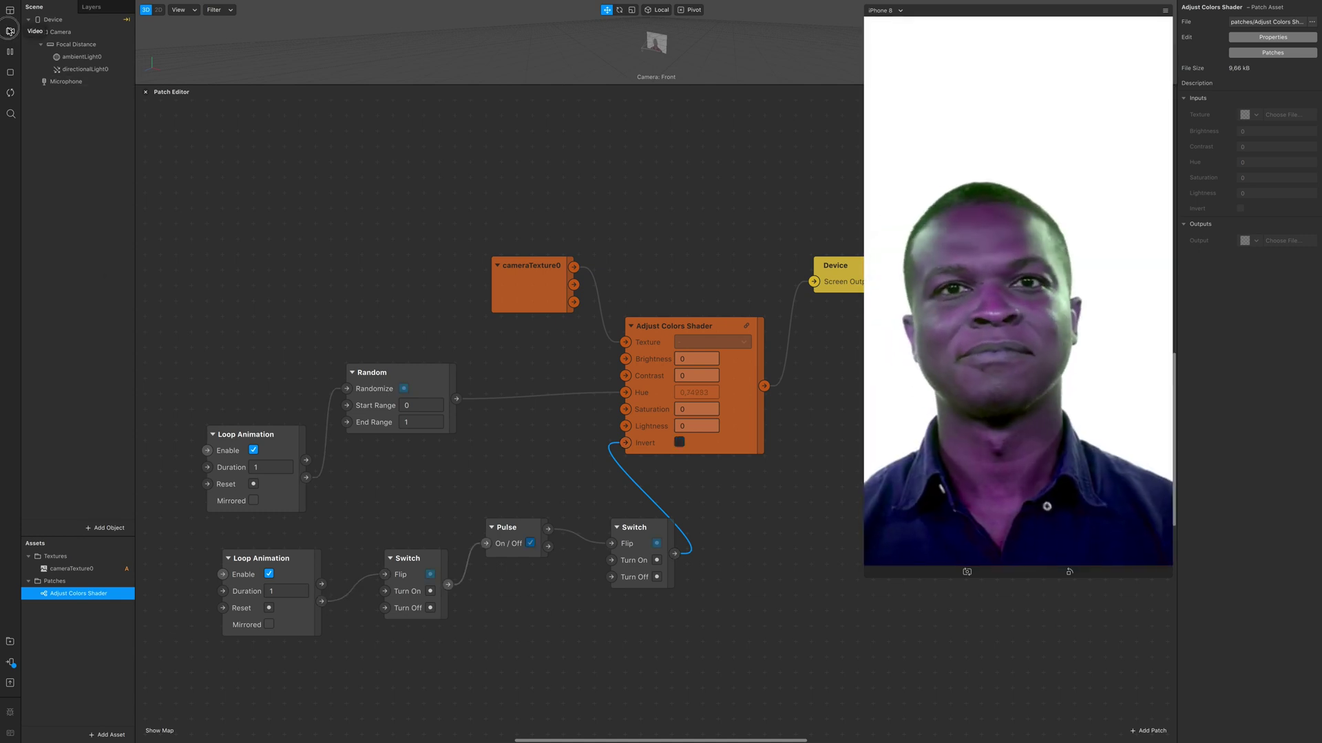
Switch the Real-Time Simulation preview to a different person's video
click(11, 30)
click(94, 165)
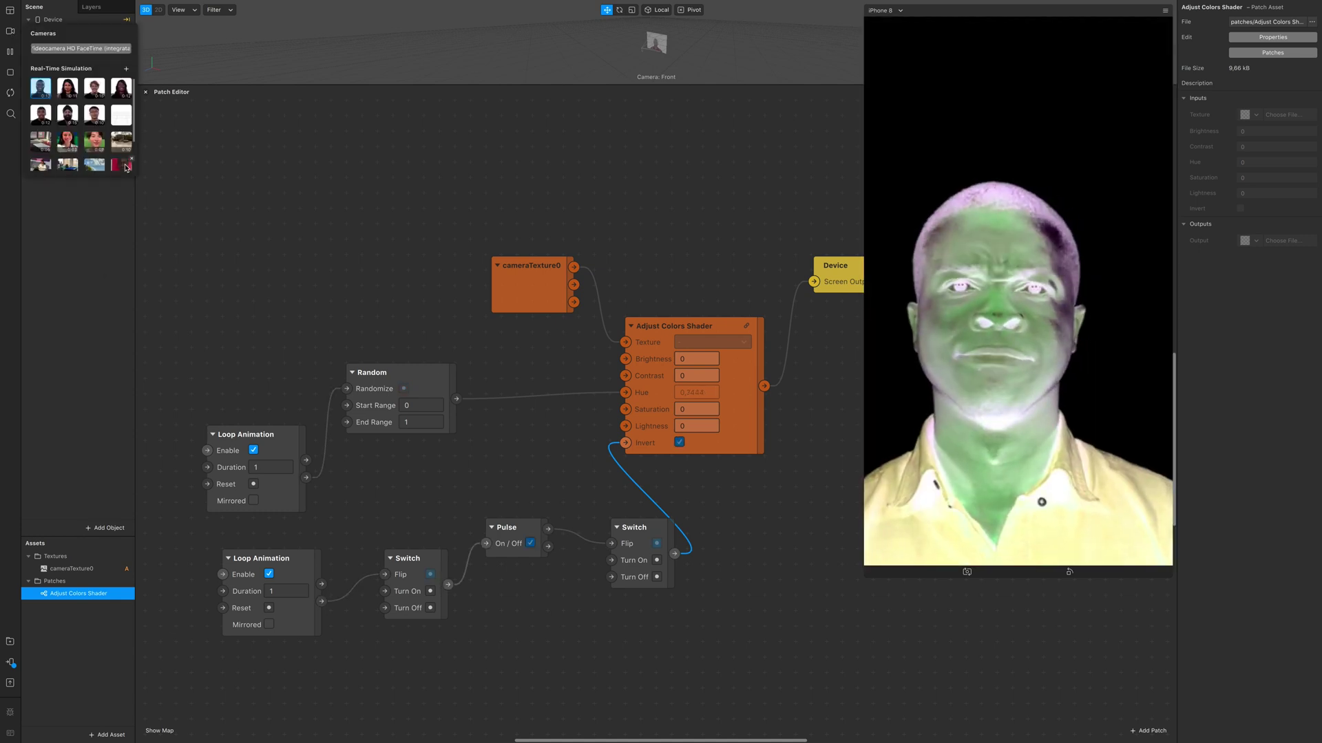
click(94, 145)
scroll(413, 465, down, 1)
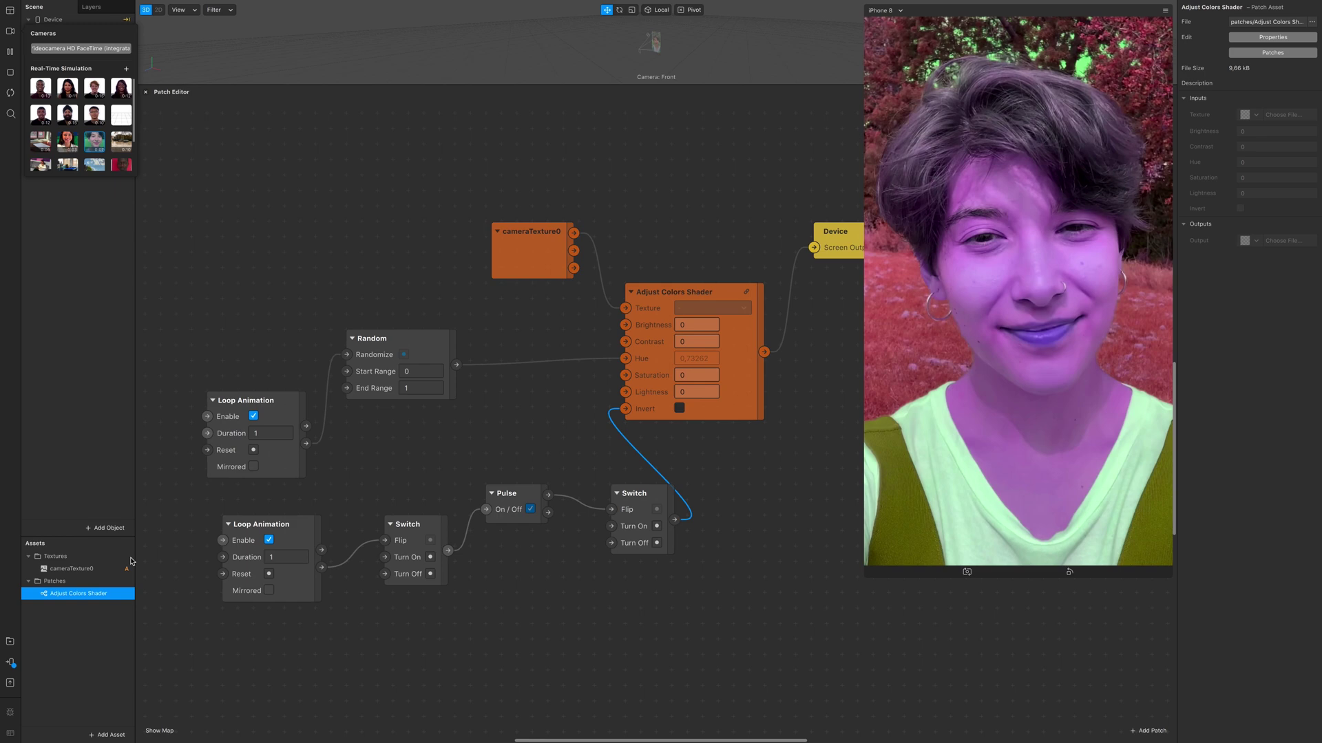
click(271, 558)
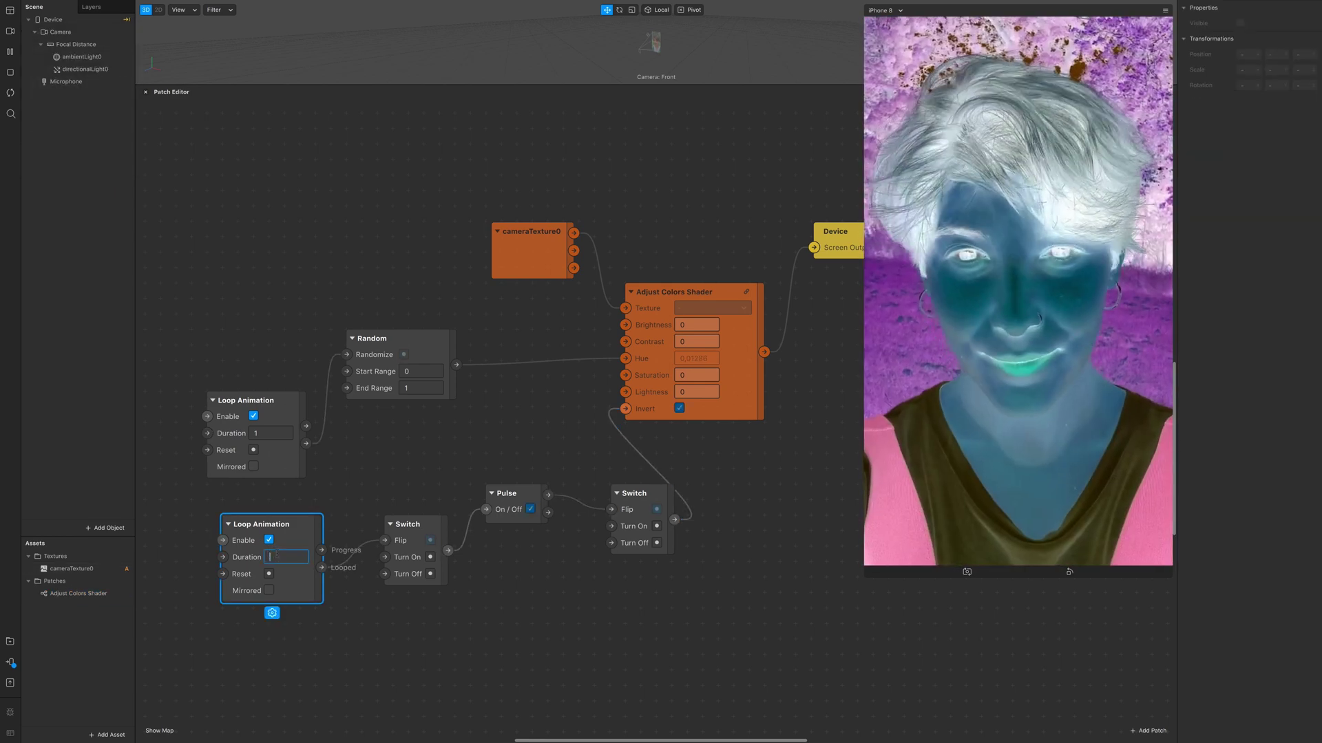
text(0.4)
Enter Duration 0.5 on the upper hue Loop Animation and 3 on the lower invert loop
key(Return)
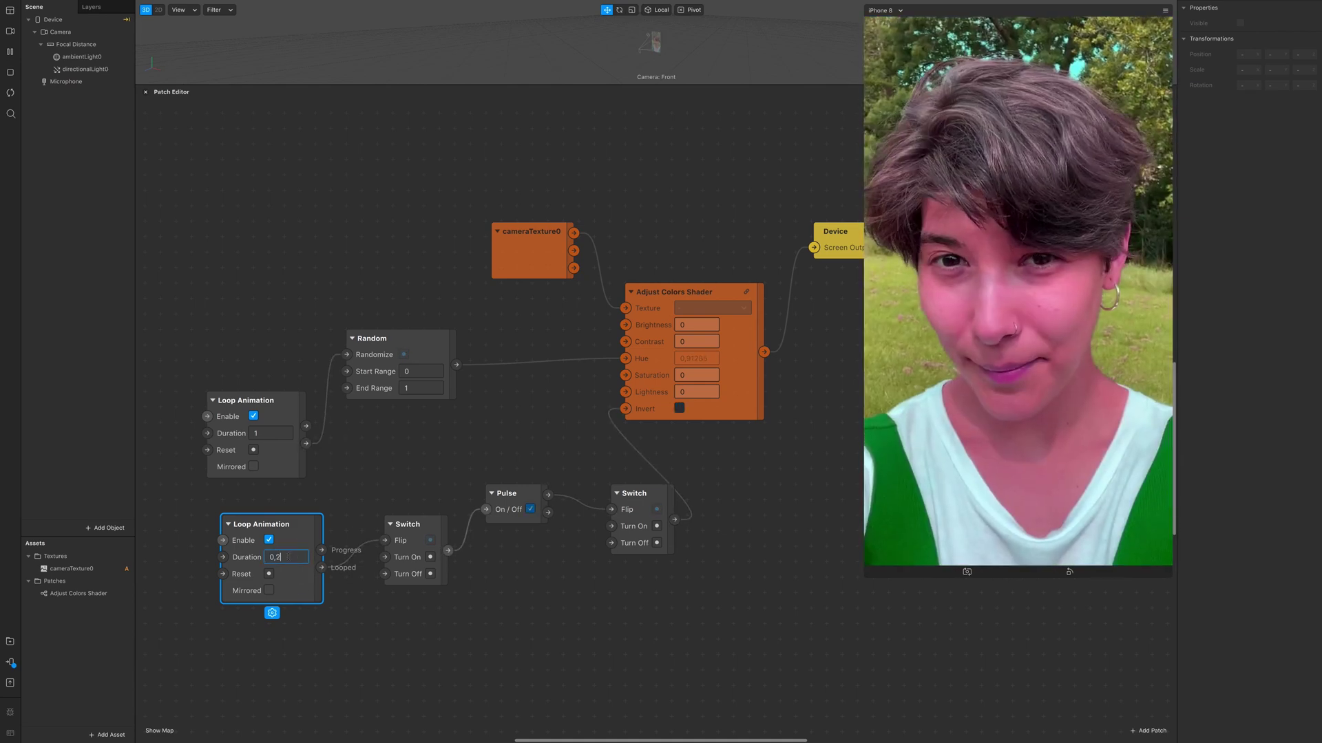
key(BackSpace)
key(BackSpace)
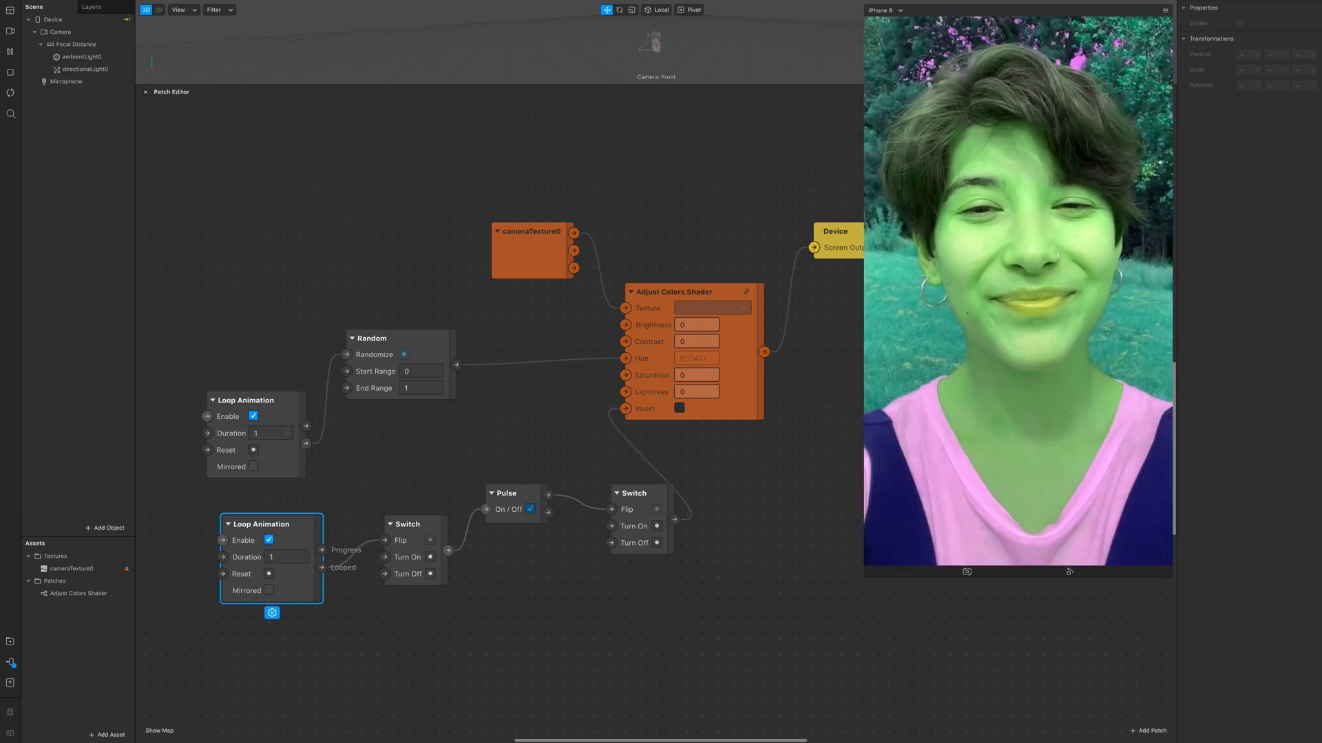
click(258, 433)
text(.5)
key(Return)
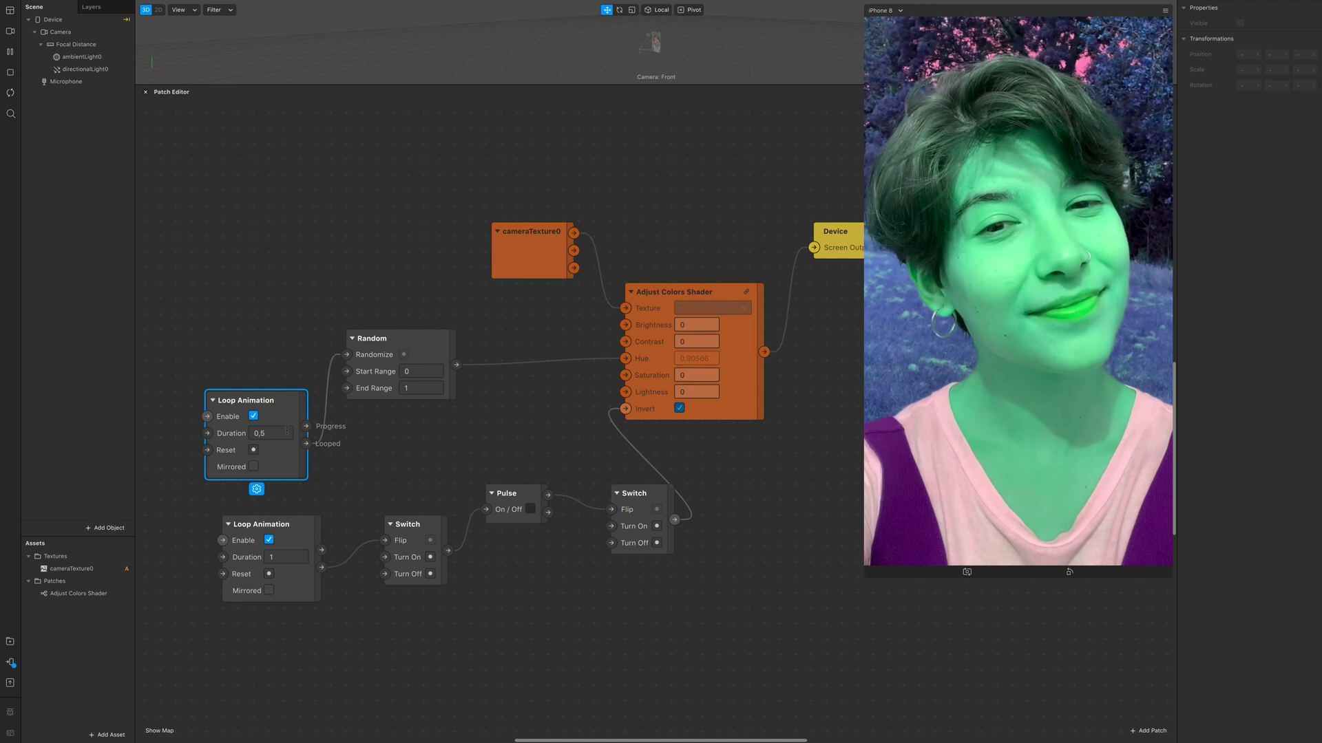
click(286, 556)
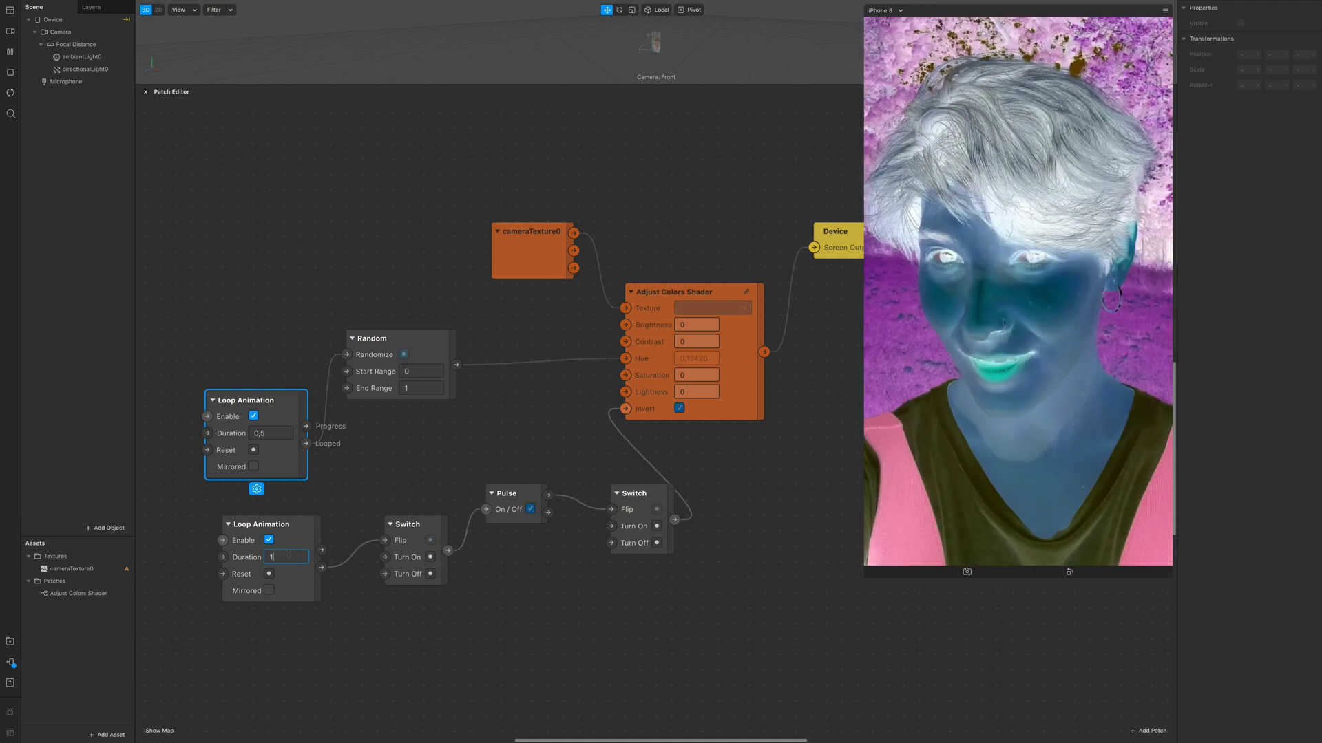
text(3)
key(Return)
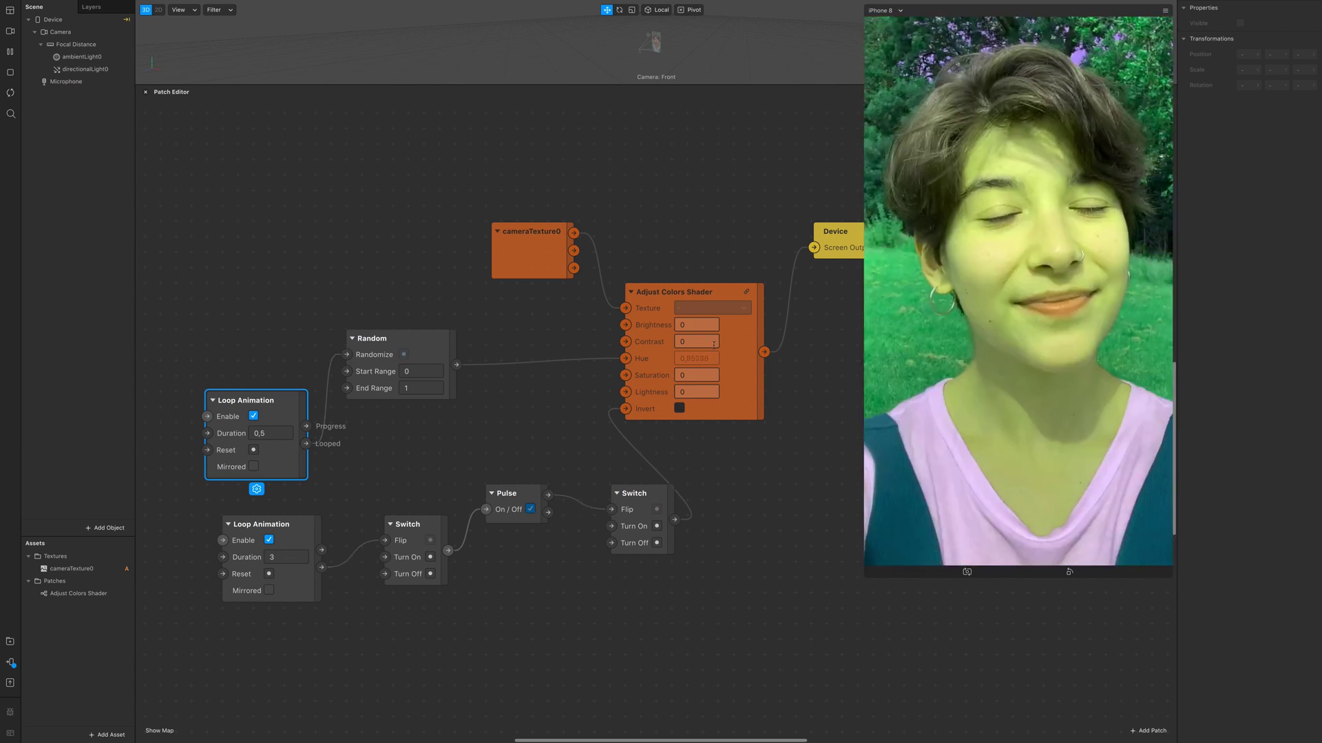
Enter Contrast 0.2 and Saturation 0.05 in the Adjust Colors Shader patch
click(702, 341)
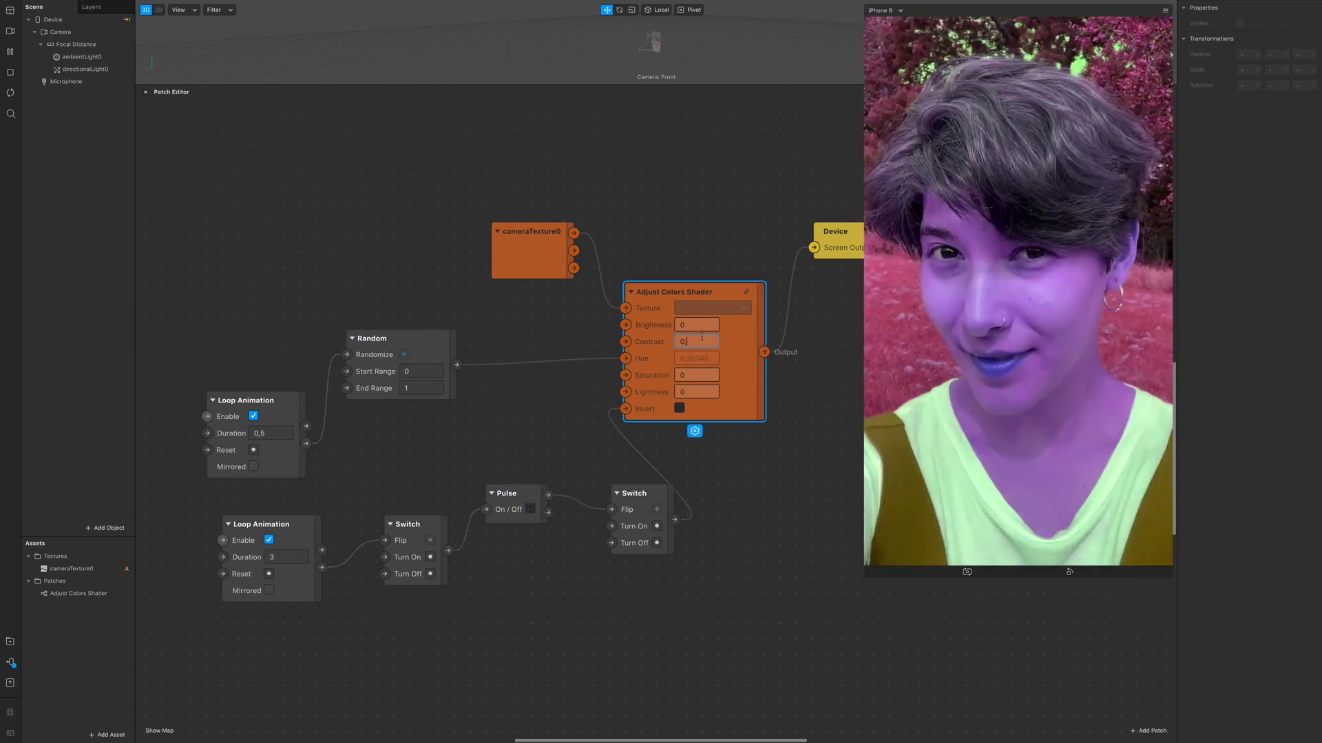
text(0.)
key(Return)
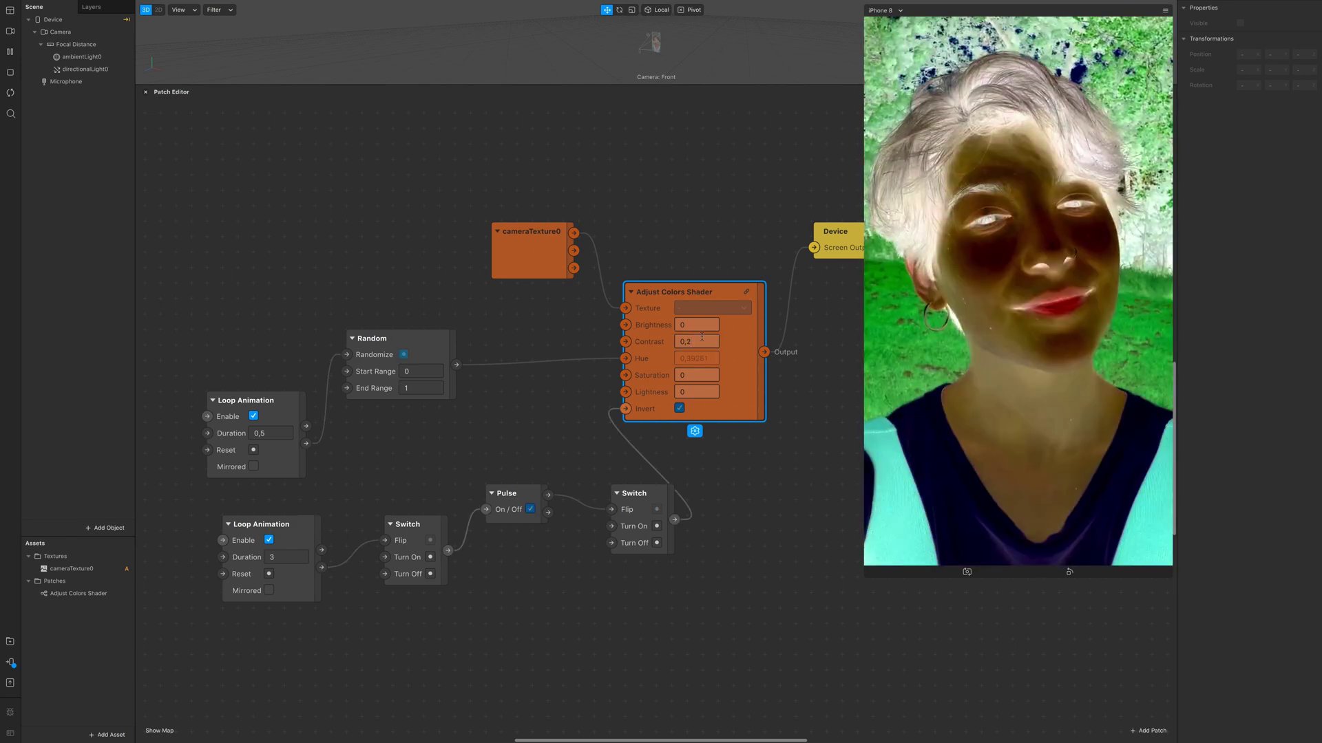
click(694, 374)
text(0.)
scroll(713, 378, up, 2)
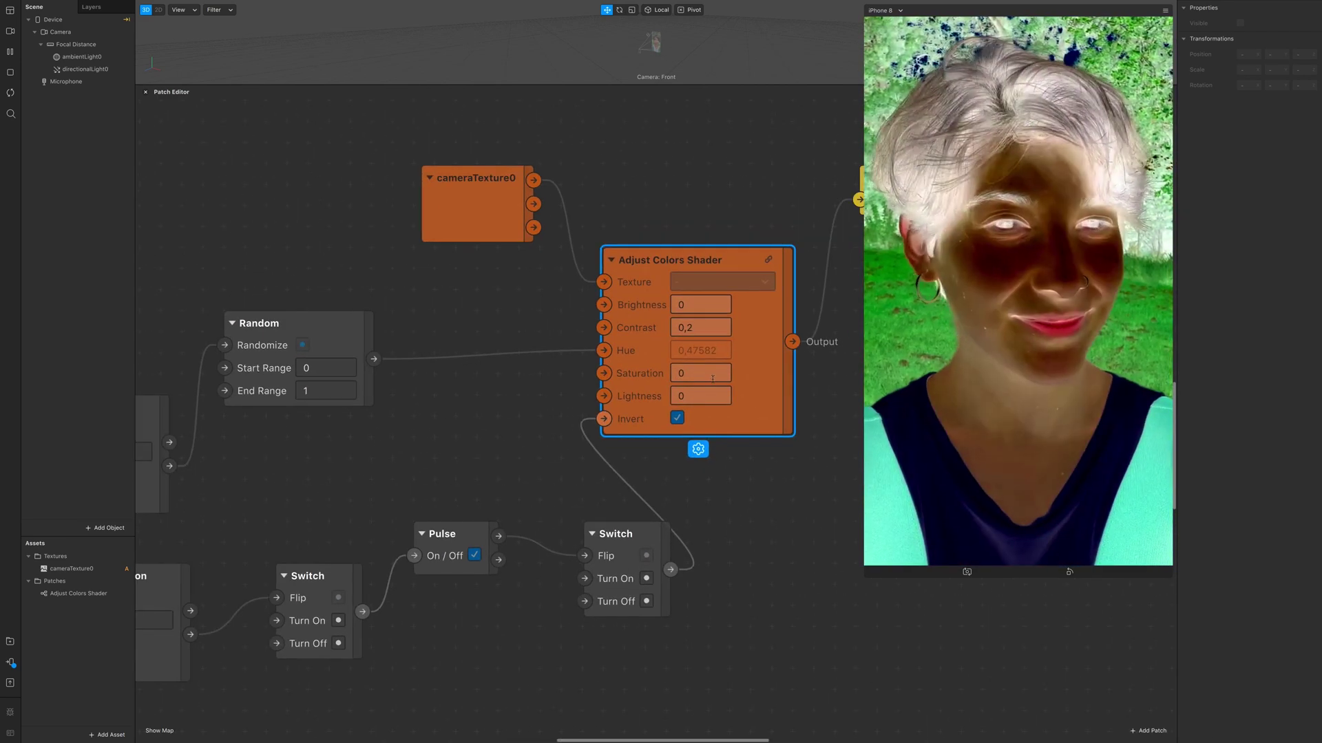
text(,0)
text(5)
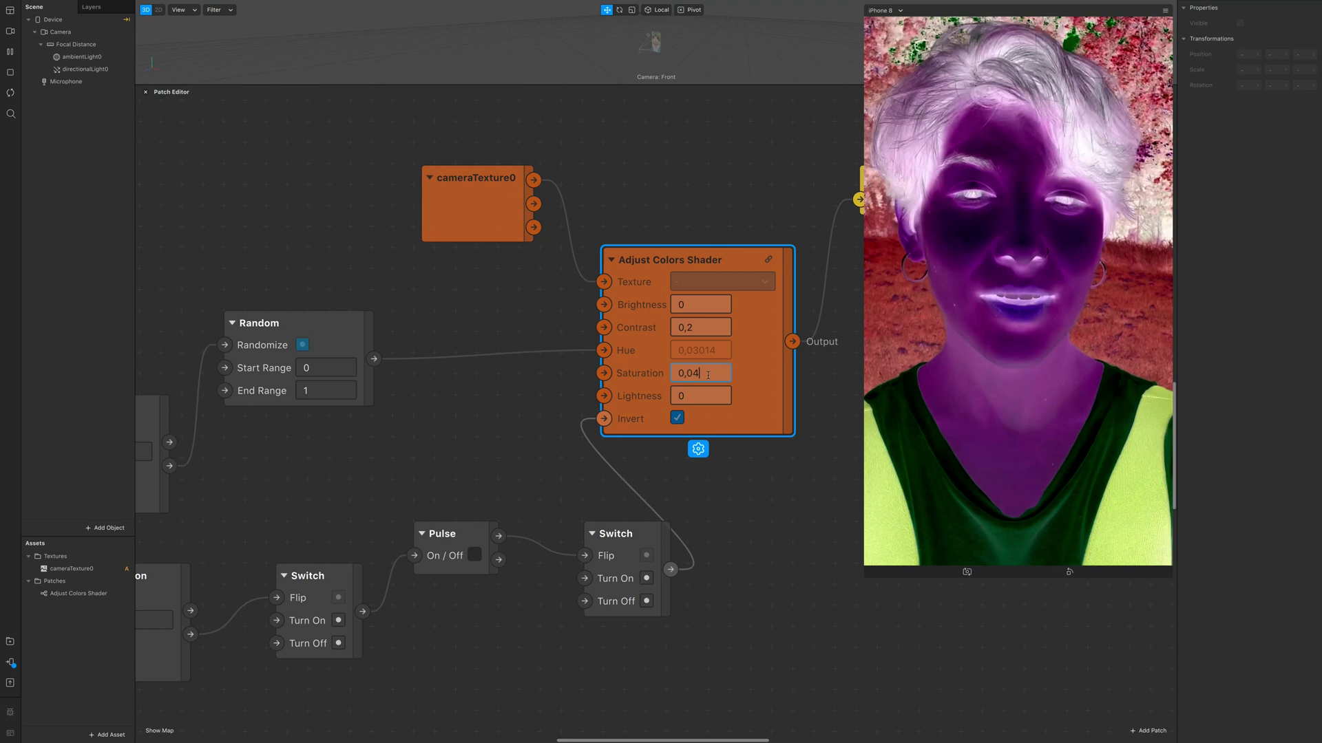
text(0,05)
key(Return)
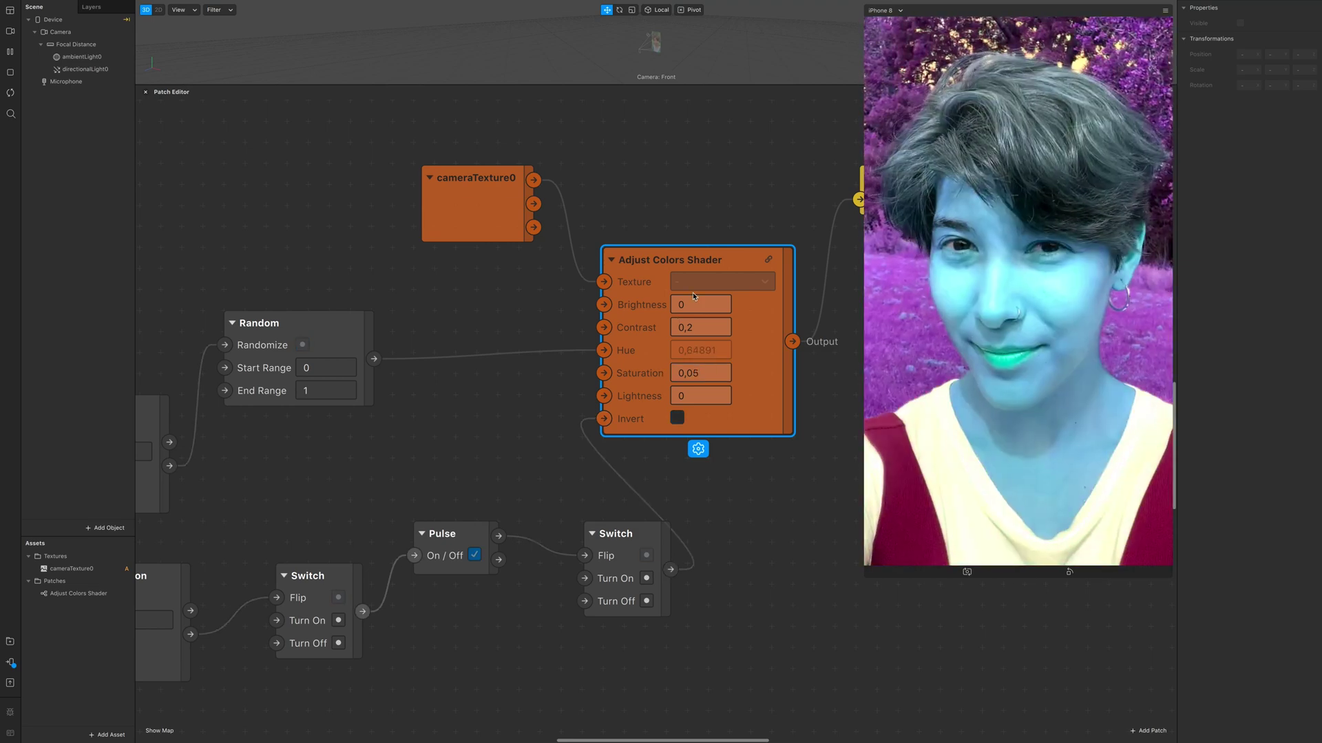
scroll(692, 373, down, 3)
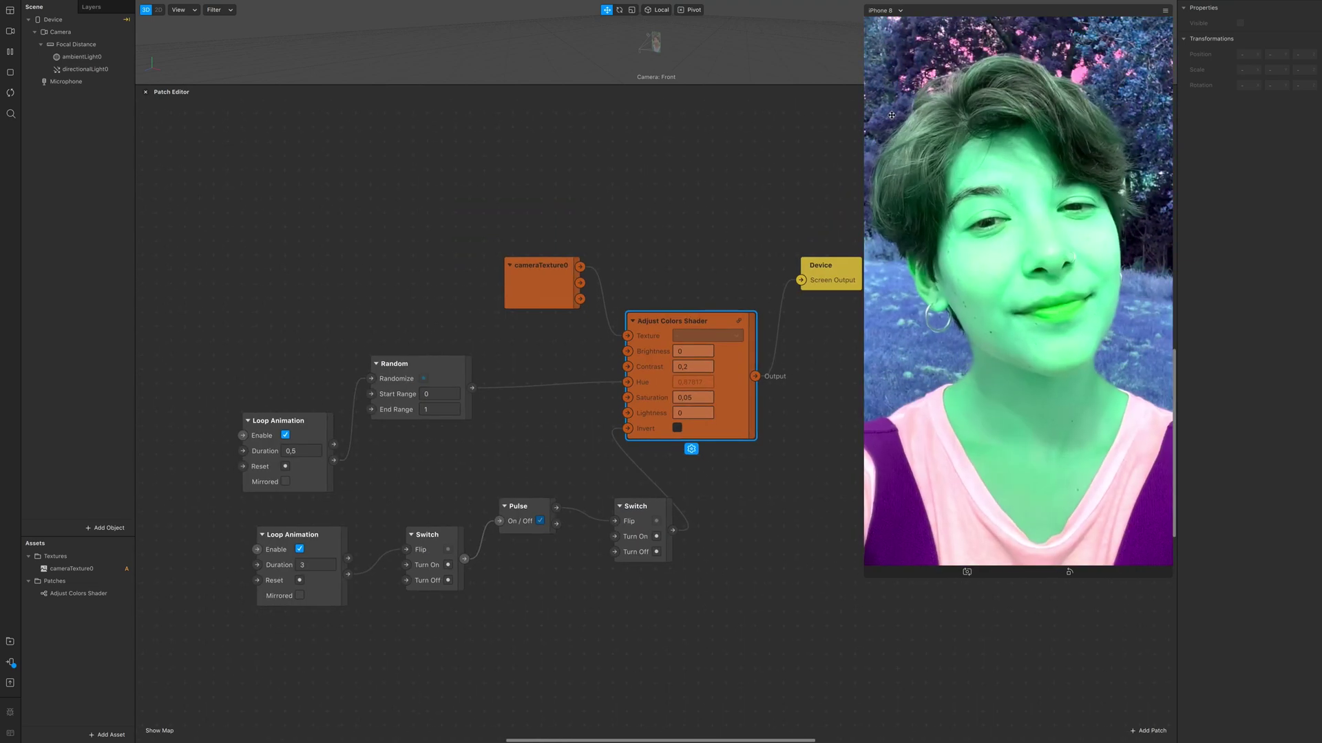